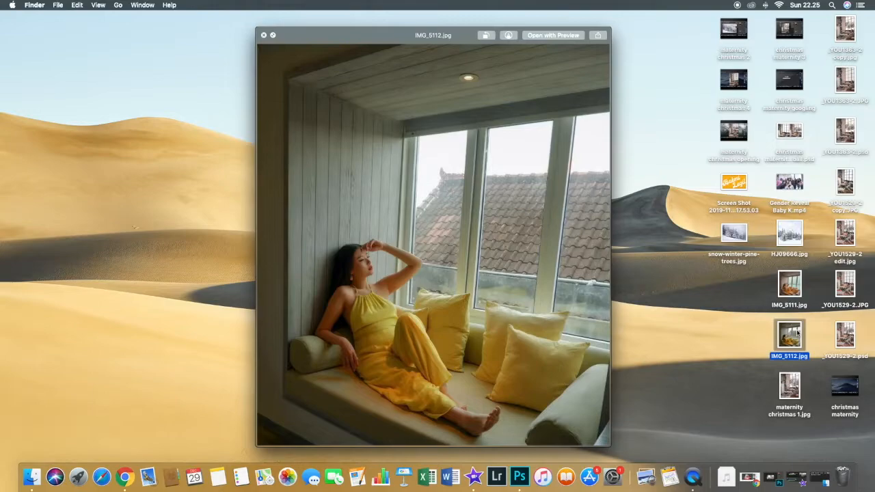
Compare the Quick Look previews of IMG_5111.jpg and IMG_5112.jpg, switching back and forth between the two versions
key("Up")
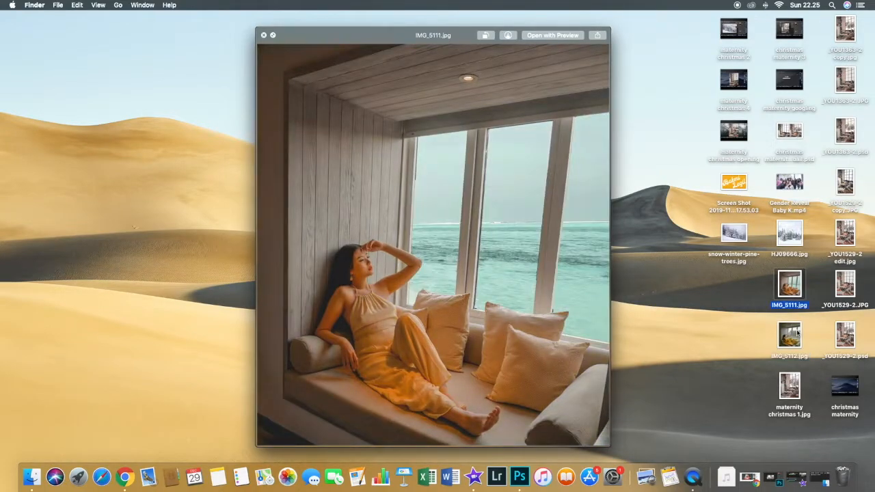
key("Down")
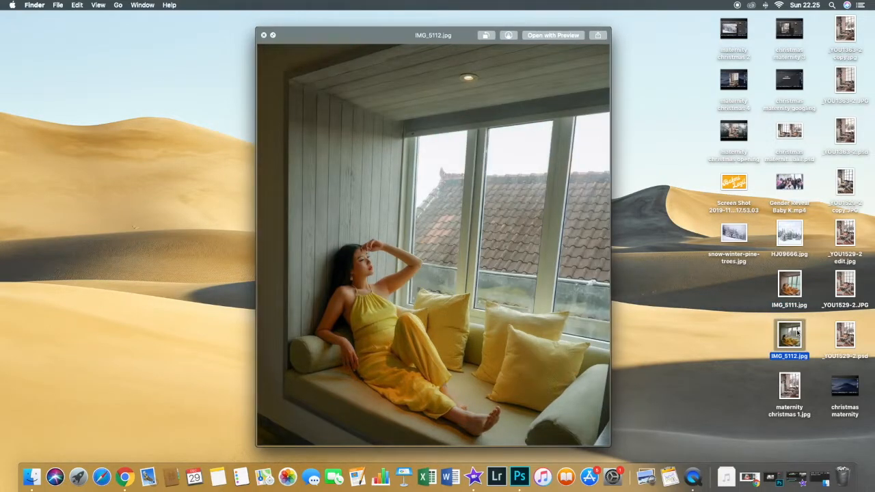
key("Up")
key("Down")
key("Up")
key("Down")
key("Up")
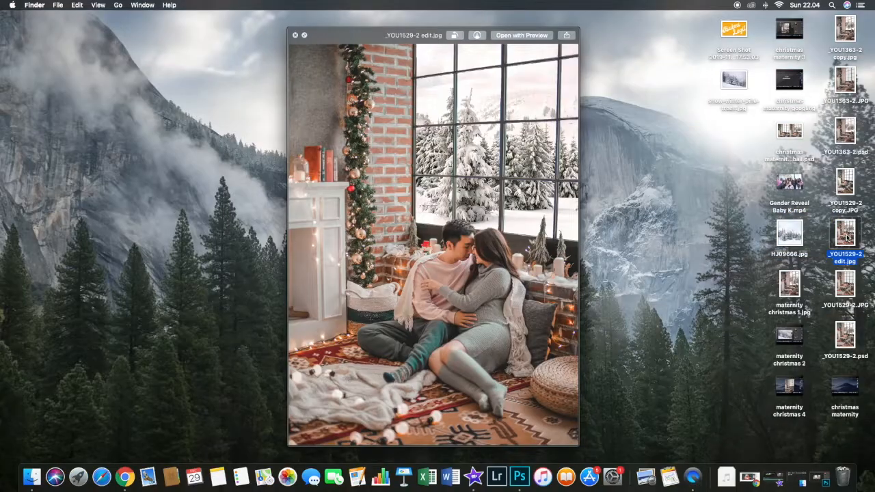
Compare the previews of _YOU1529-2 copy.JPG, _YOU1529-2.JPG and _YOU1529-2 edit.jpg on the desktop
left_click(848, 186)
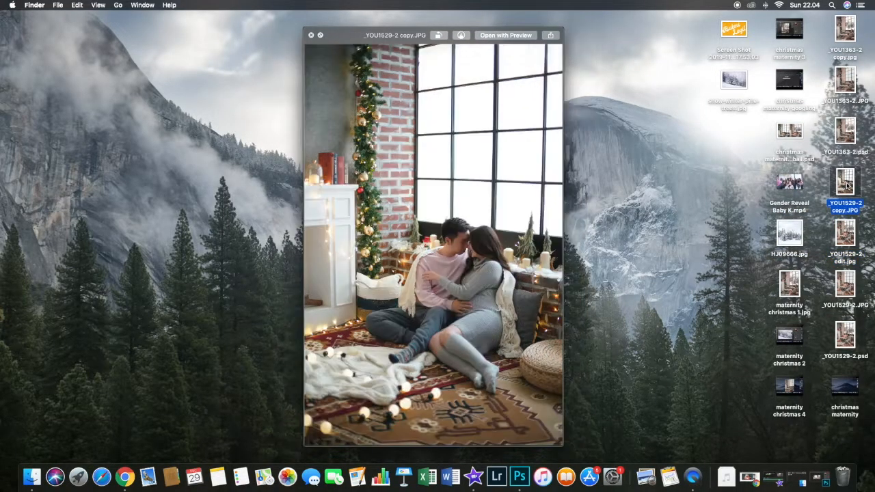
left_click(846, 286)
left_click(850, 241)
left_click(847, 190)
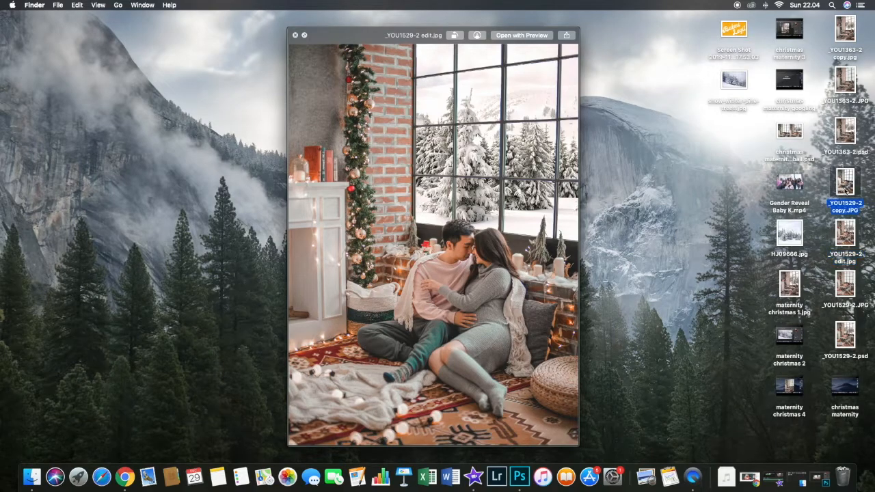
left_click(845, 286)
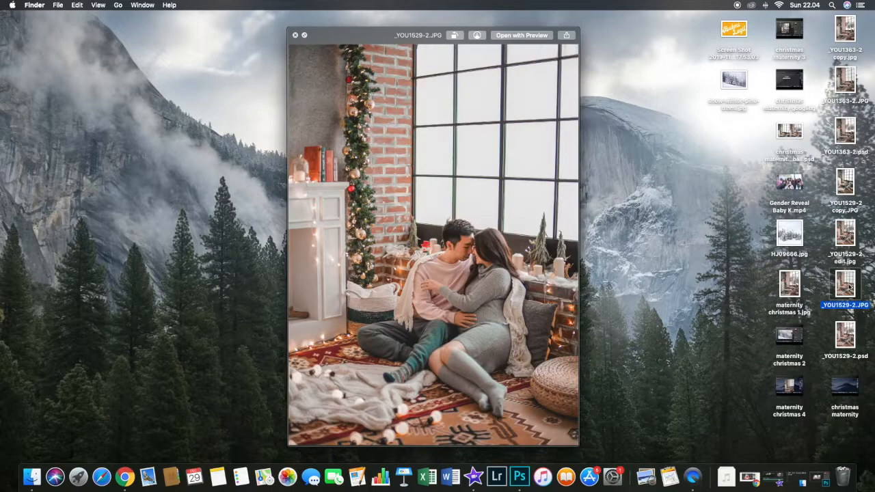
left_click(845, 236)
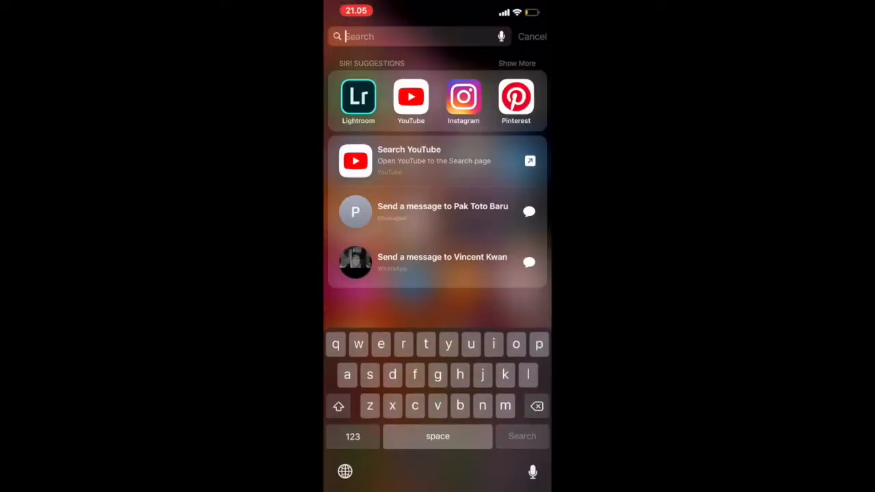
Switch to Lightroom on the phone and import the photo of the couple by the window from the camera roll's Favorites album
left_click(359, 97)
left_click(500, 454)
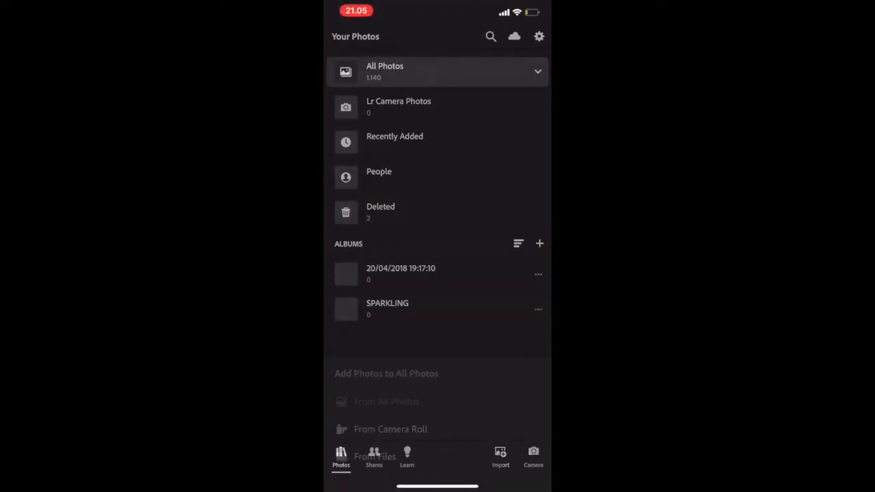
left_click(391, 430)
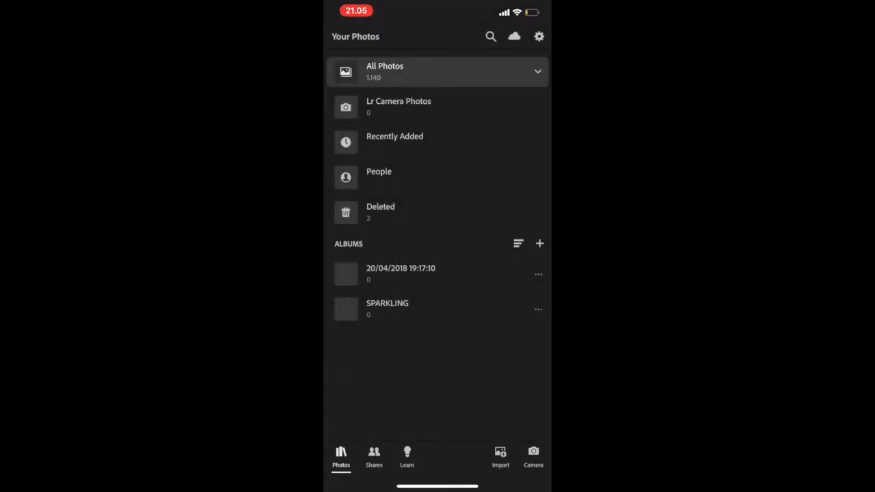
left_click(443, 37)
left_click(349, 97)
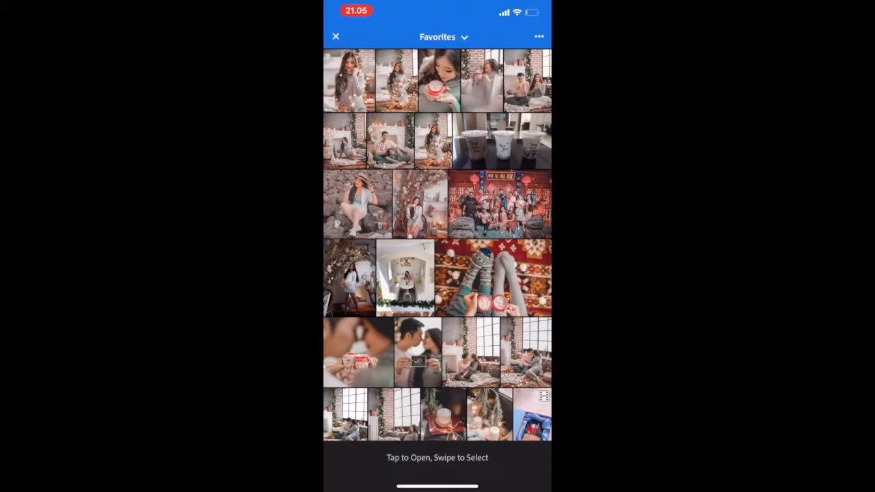
left_click(346, 415)
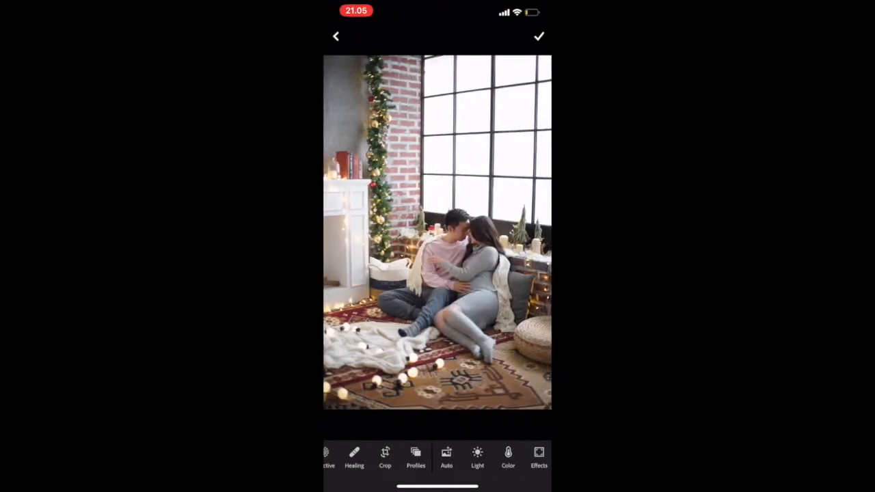
left_click(539, 36)
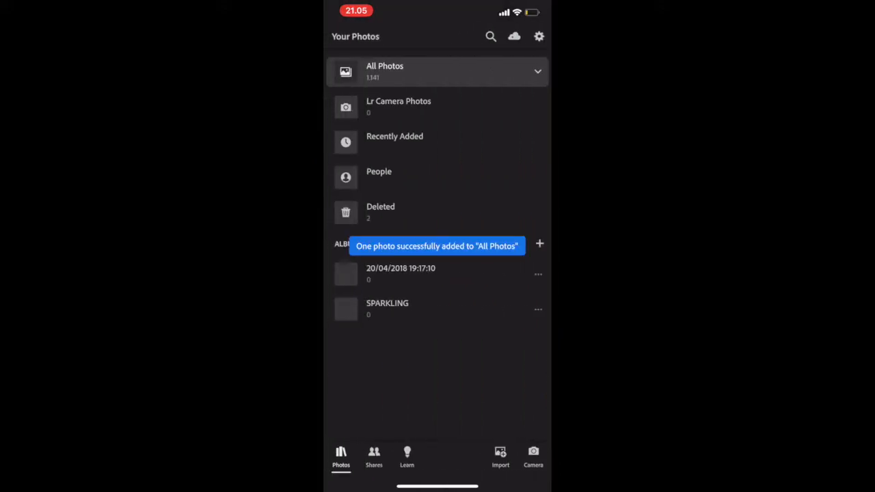
Open the imported couple photo from All Photos and apply the user preset Christmas 1
left_click(385, 71)
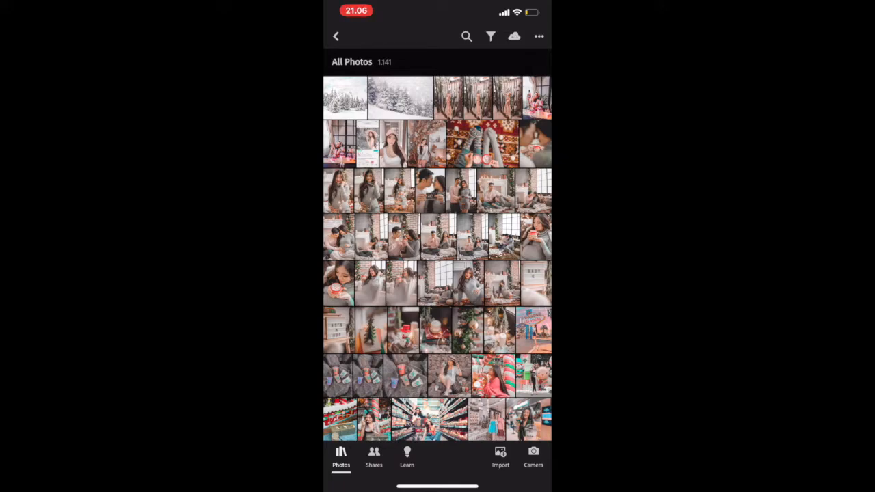
left_click(504, 237)
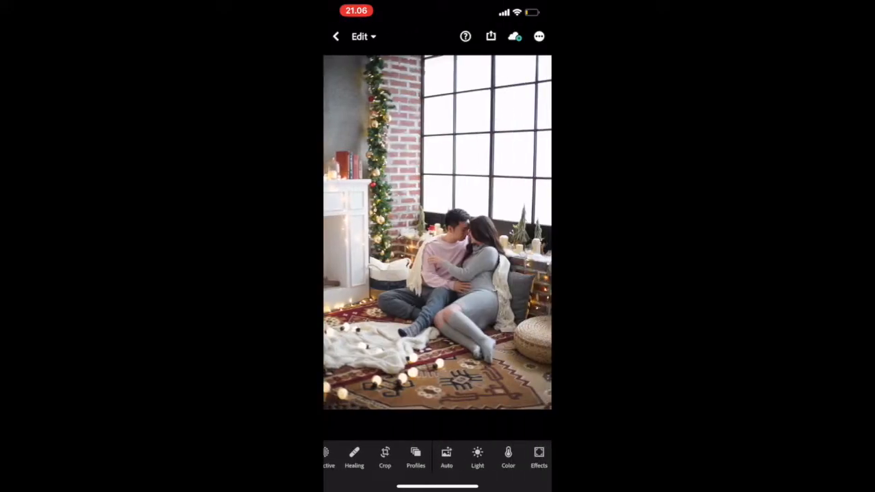
scroll(437, 457, "right", 5)
scroll(438, 457, "right", 2)
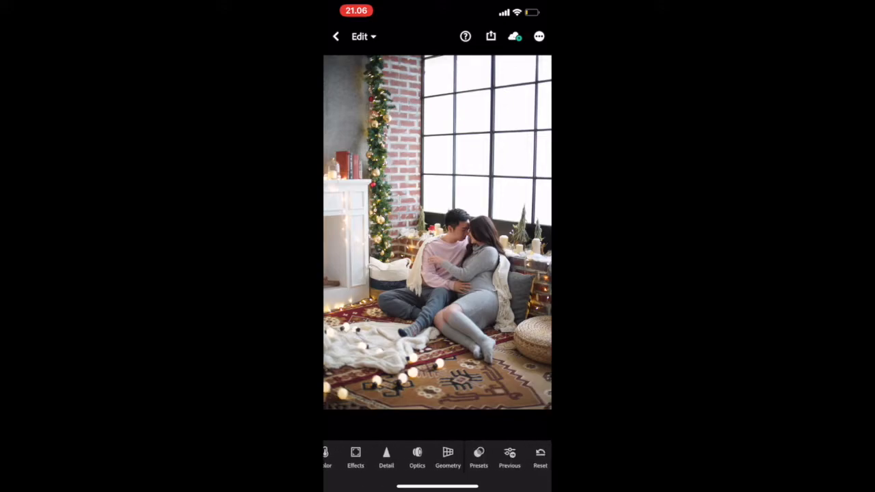
left_click(474, 457)
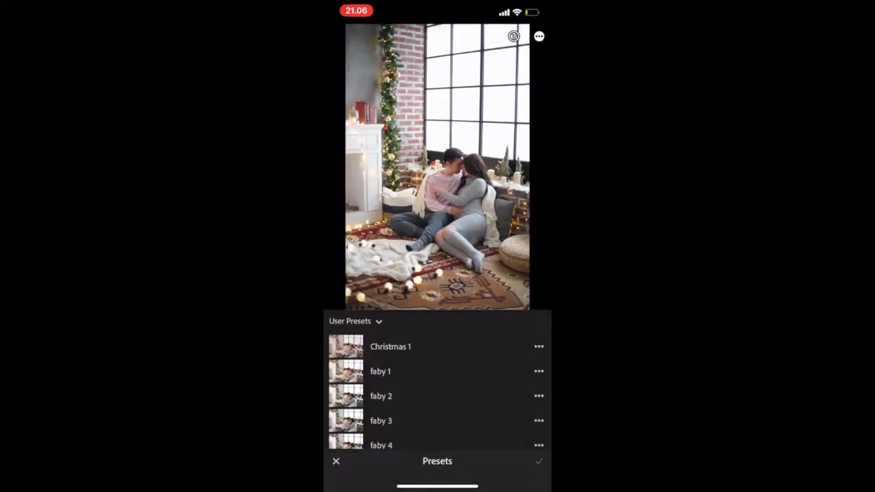
left_click(392, 347)
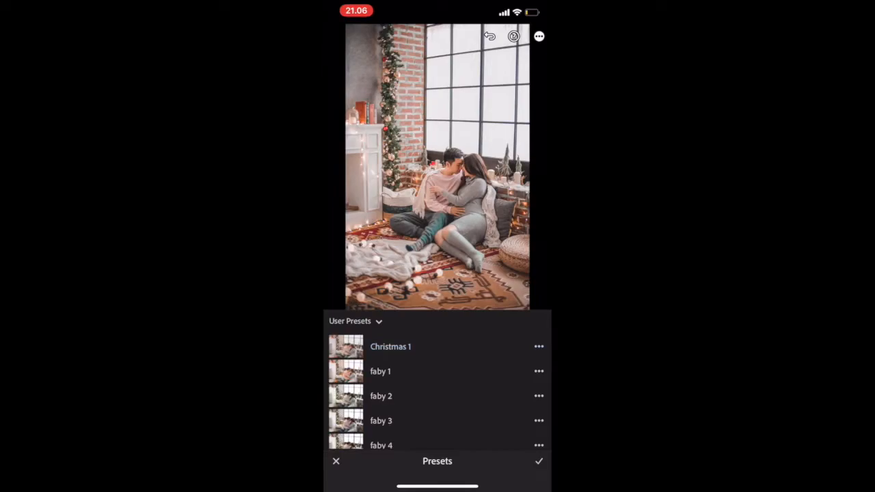
left_click(539, 462)
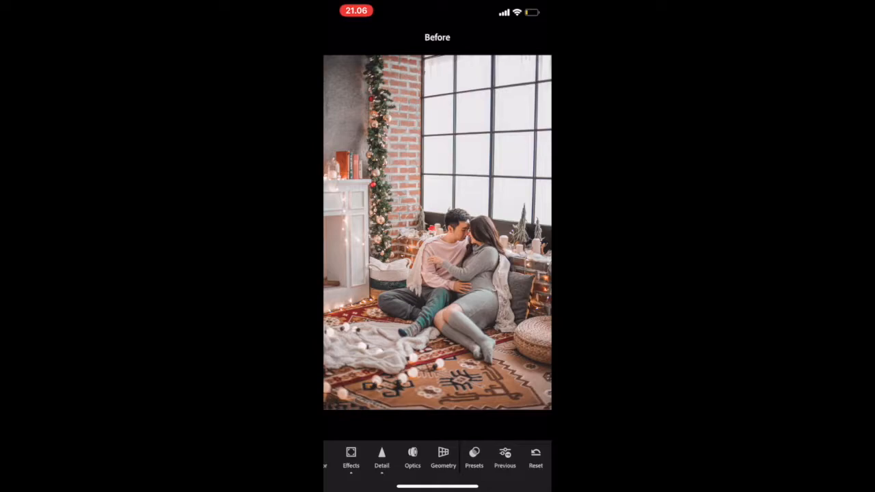
Compare the photo with its unedited version and export the edited photo to the camera roll
left_click(437, 233)
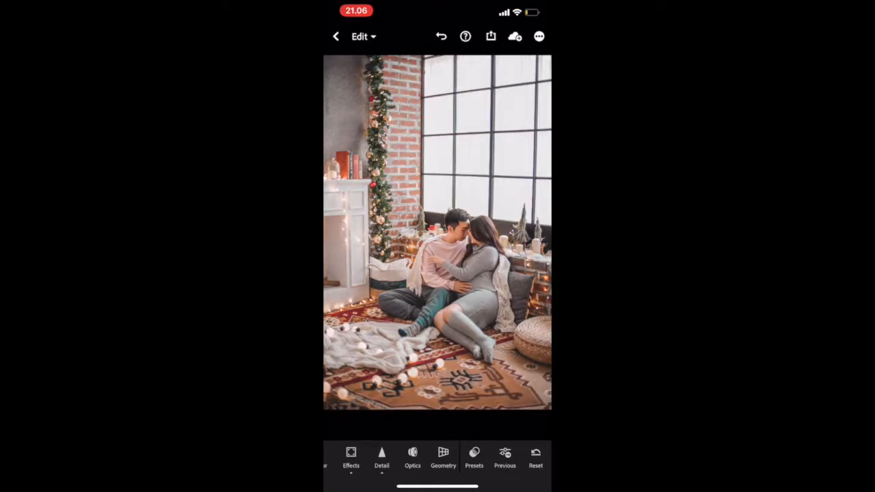
left_click(491, 36)
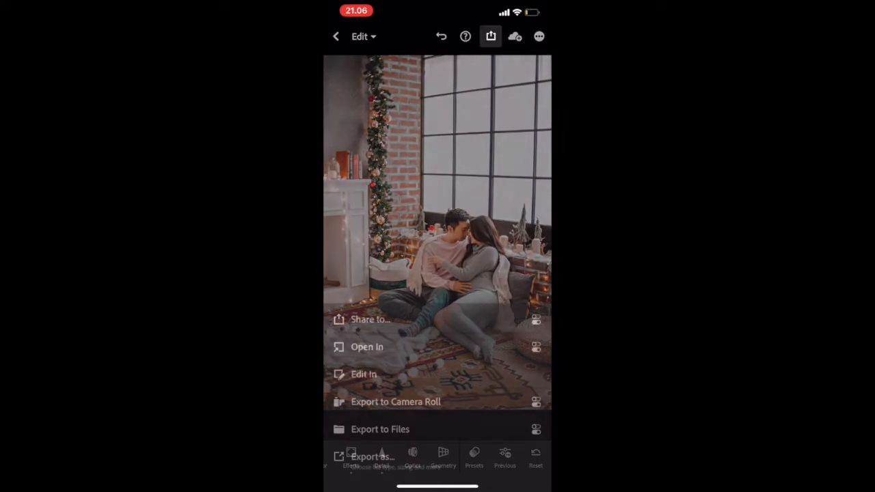
left_click(395, 402)
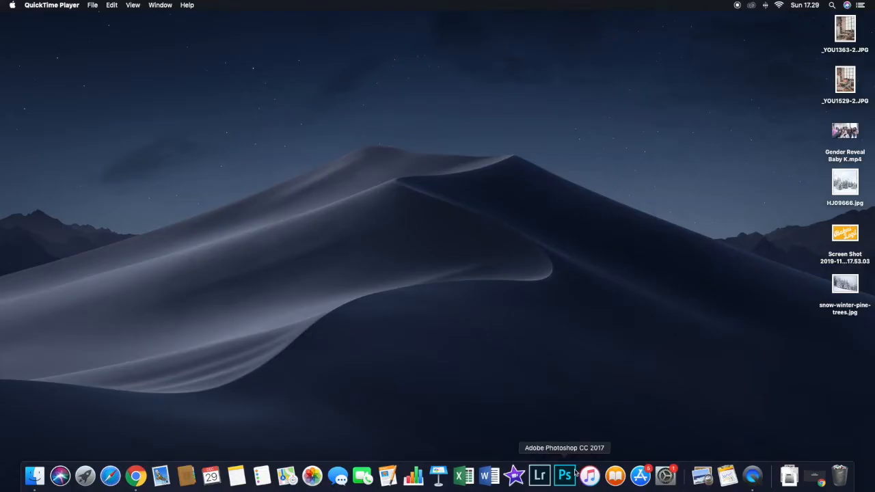
Switch to Photoshop on the Mac and open _YOU1529-2.JPG from the Desktop
left_click(565, 474)
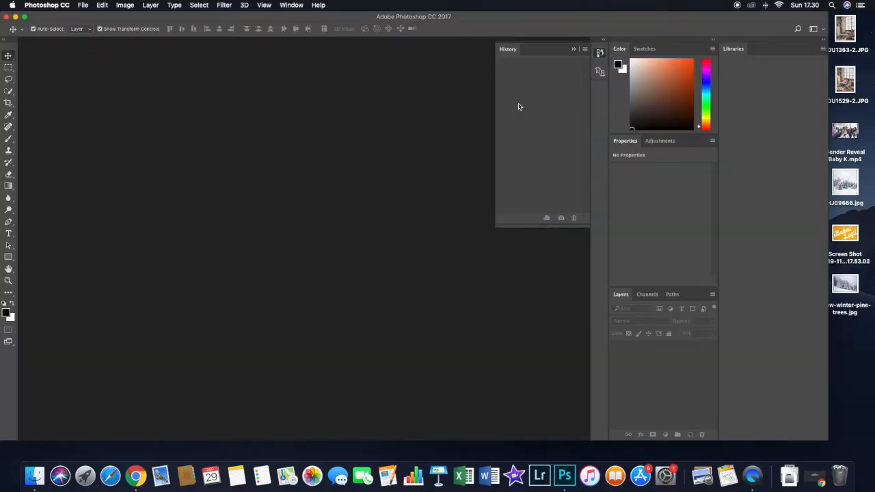
left_click(84, 6)
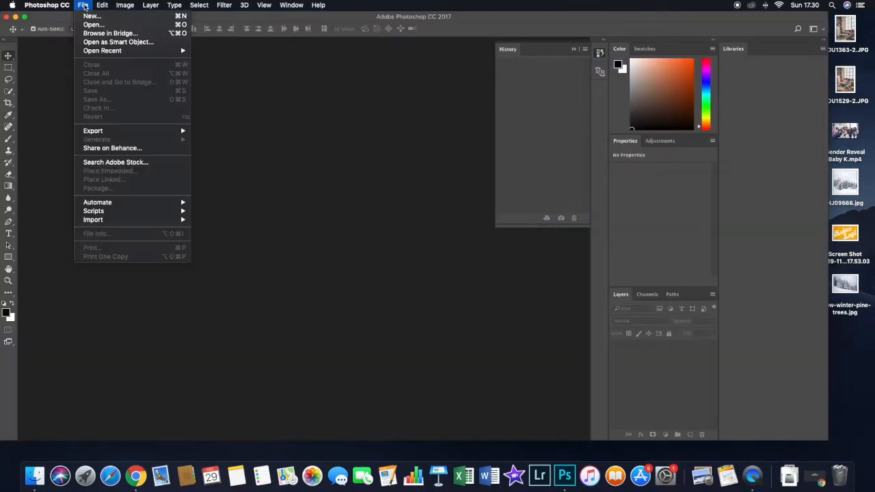
left_click(93, 25)
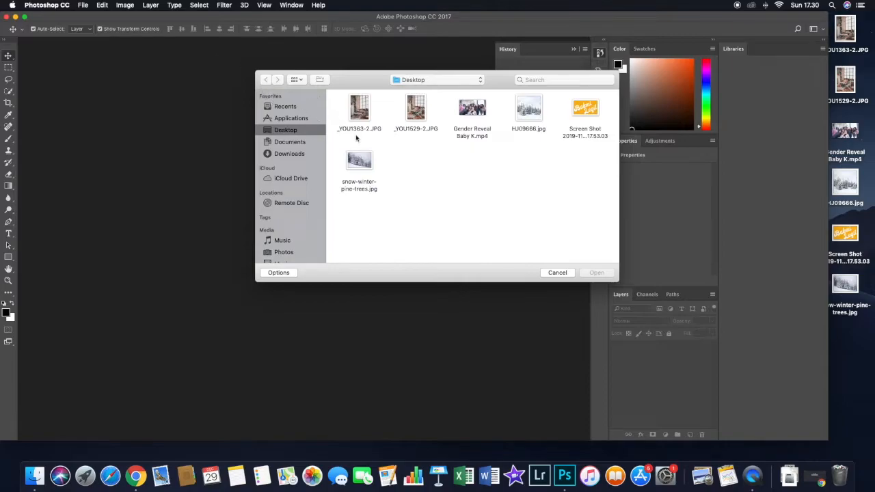
left_click(418, 111)
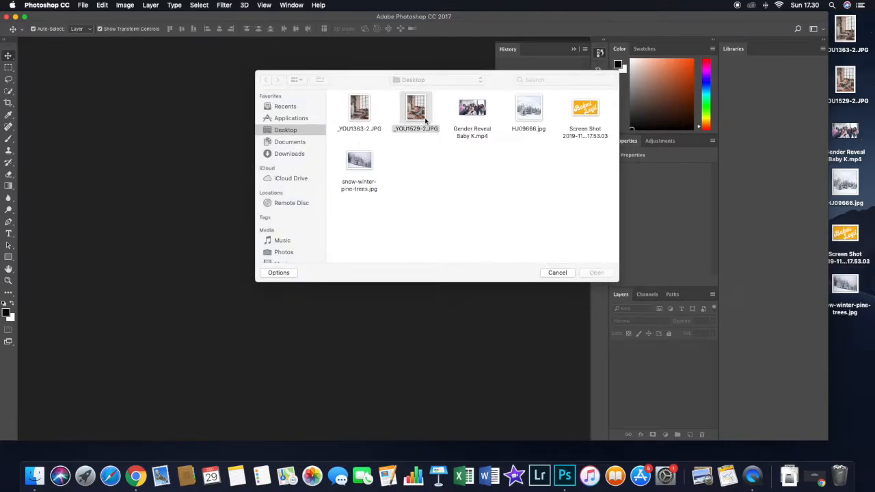
left_click(424, 126)
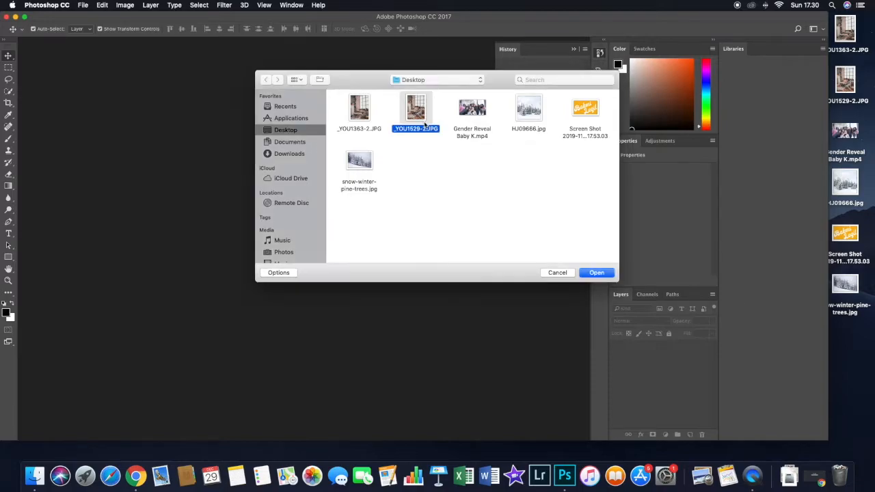
left_click(597, 273)
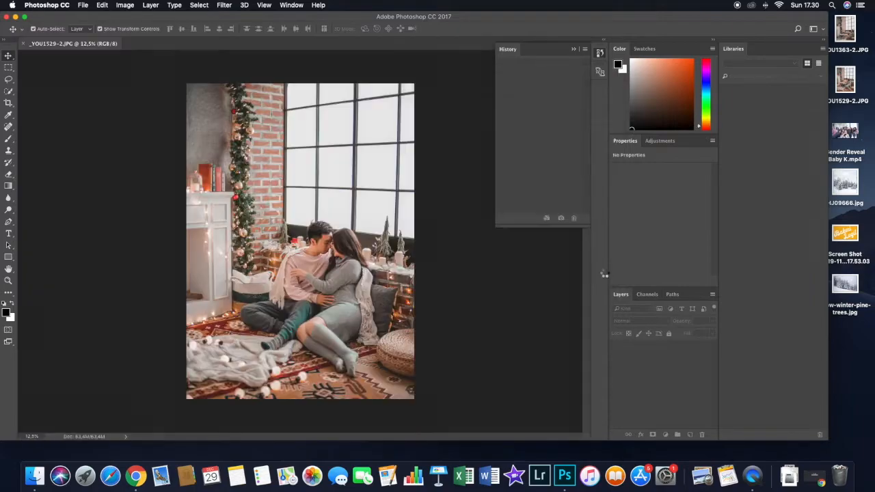
Select the top row of window panes using the Quick Selection tool in add-to-selection mode
left_click(8, 91)
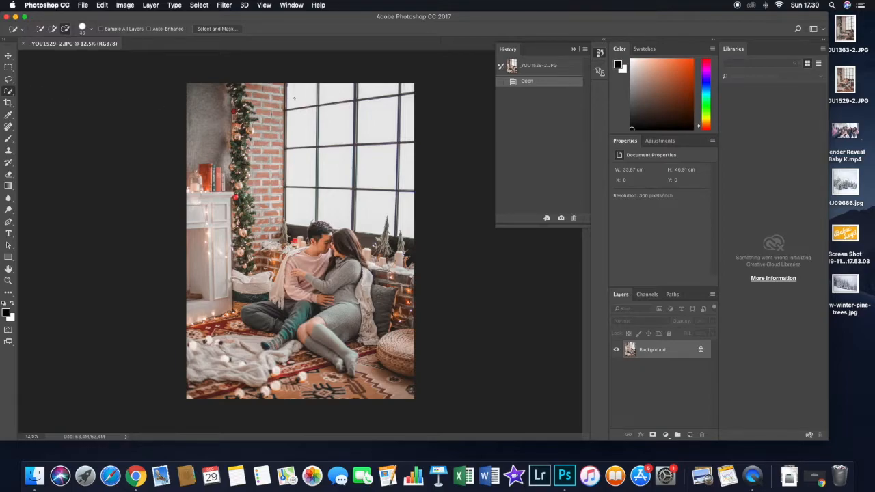
left_click(52, 30)
left_click(304, 94)
left_click_drag(309, 96, 410, 89)
left_click(377, 91)
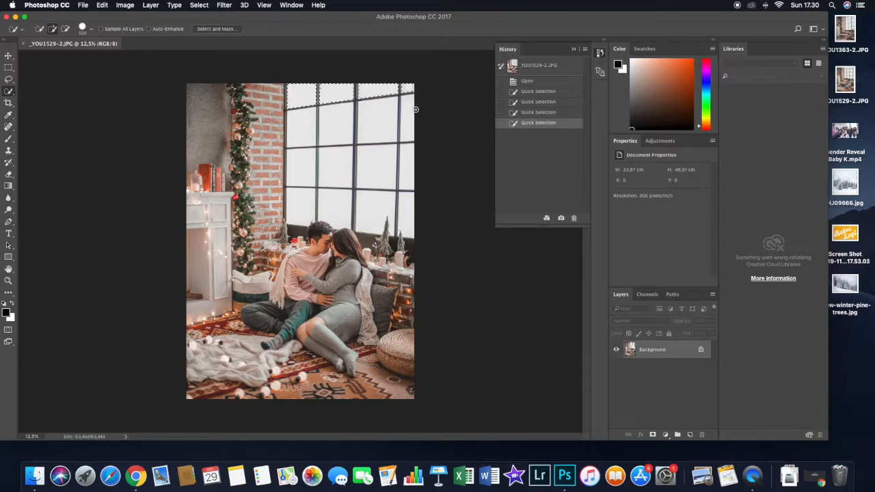
Add the middle and lower rows of window panes to the quick selection
left_click(377, 125)
left_click(341, 125)
left_click(308, 128)
left_click(313, 164)
left_click(335, 165)
left_click(378, 167)
left_click(409, 165)
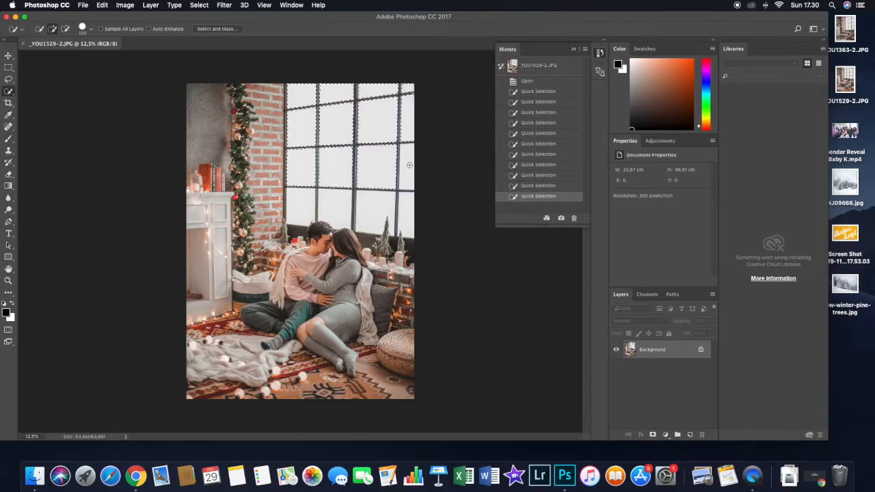
left_click(410, 210)
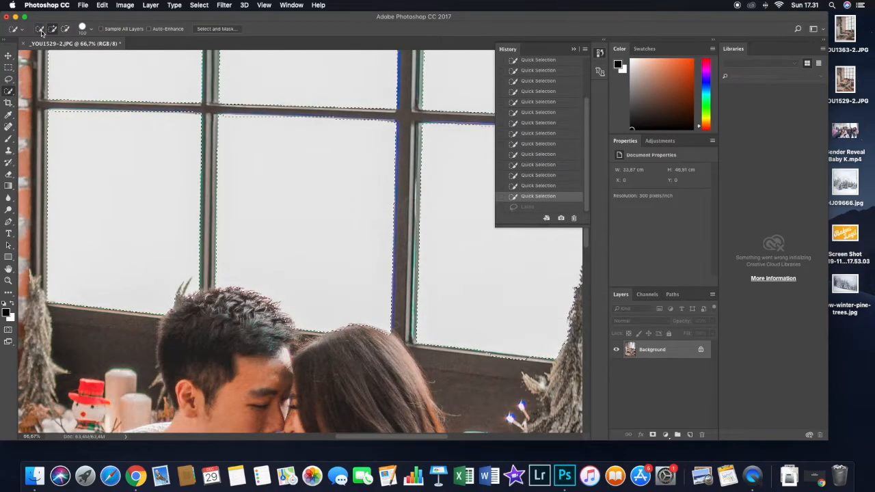
Reduce the Quick Selection brush to 35 and add the missed pane edges above the couple to the selection
key("bracketright")
key("bracketright")
key("bracketright")
key("bracketleft")
key("bracketleft")
key("bracketleft")
key("bracketleft")
key("bracketleft")
key("bracketleft")
key("bracketleft")
key("bracketleft")
key("bracketleft")
key("bracketleft")
key("bracketleft")
key("super+plus")
scroll(229, 122, "up", 3)
left_click(194, 135)
left_click(225, 135)
left_click(254, 137)
left_click(438, 145)
scroll(436, 171, "down", 4)
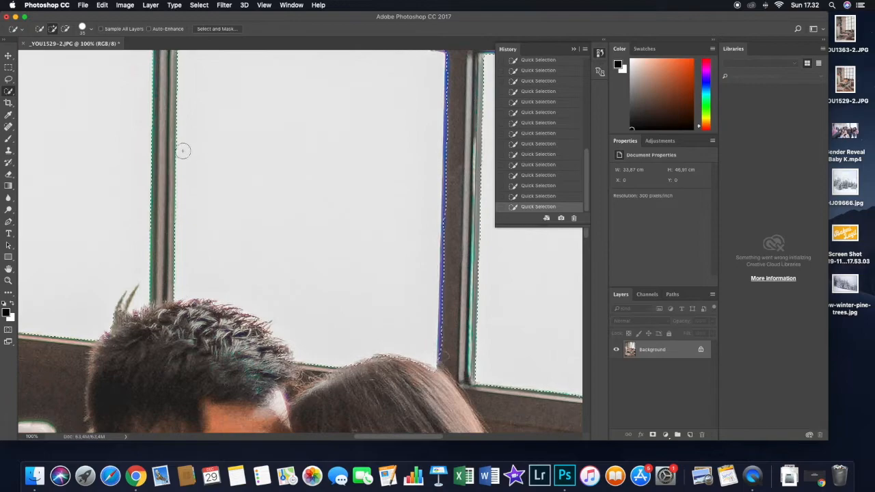
Shrink the Quick Selection brush and subtract stray areas along the couple's hair from the window selection
scroll(341, 401, "right", 2)
left_click(363, 364)
left_click(113, 337)
left_click(147, 325)
left_click(141, 306)
key("bracketleft")
key("bracketleft")
key("bracketleft")
key("bracketleft")
key("bracketleft")
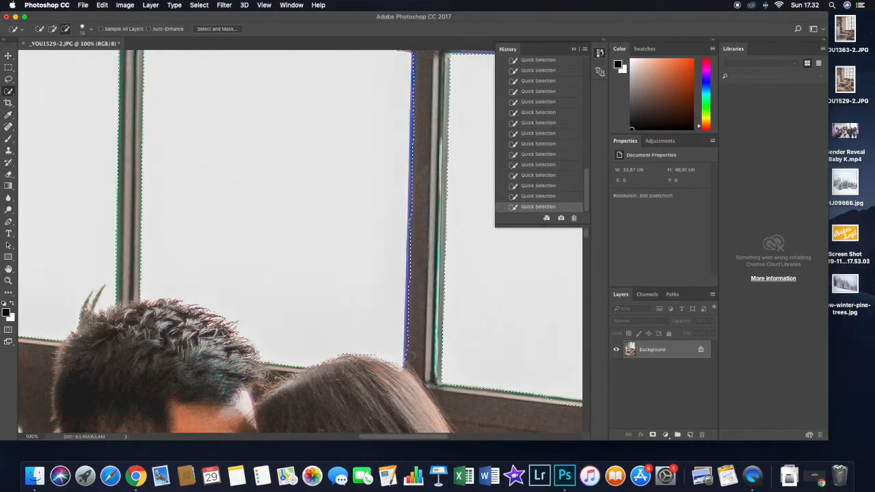
scroll(300, 244, "left", 3)
scroll(300, 244, "down", 2)
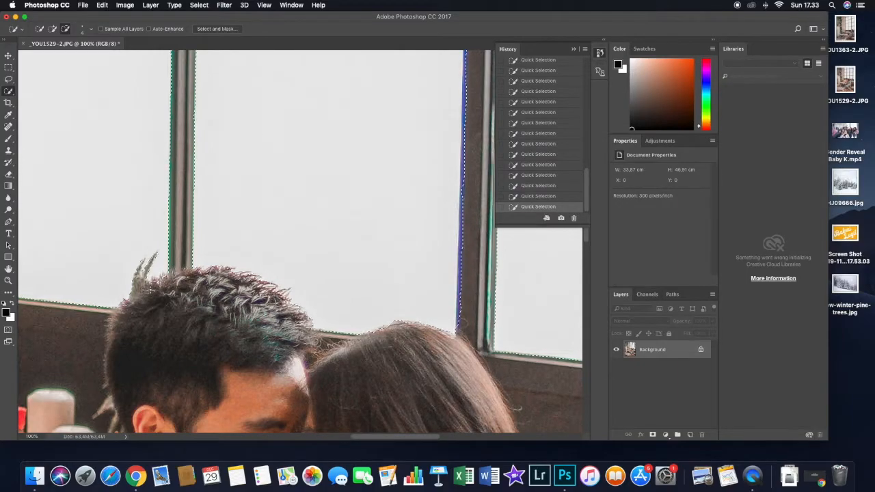
Subtract the two small decorative trees in front of the lower panes from the window selection
scroll(301, 244, "right", 10)
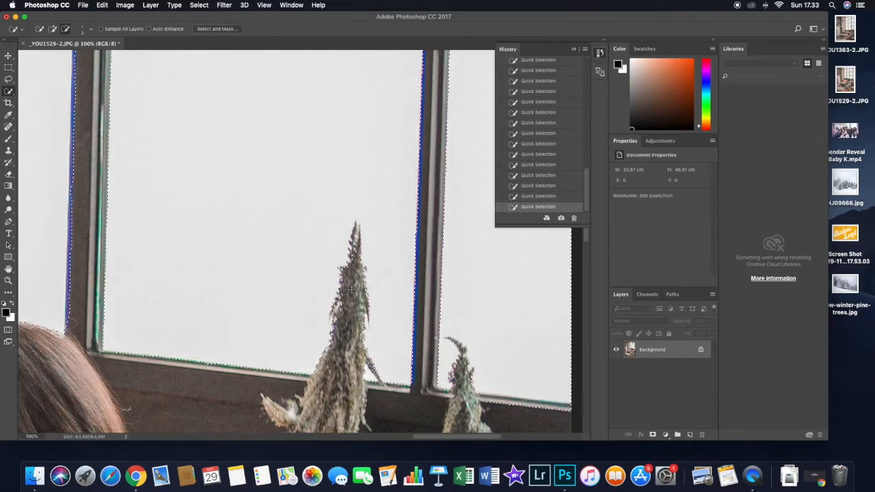
scroll(295, 244, "right", 1)
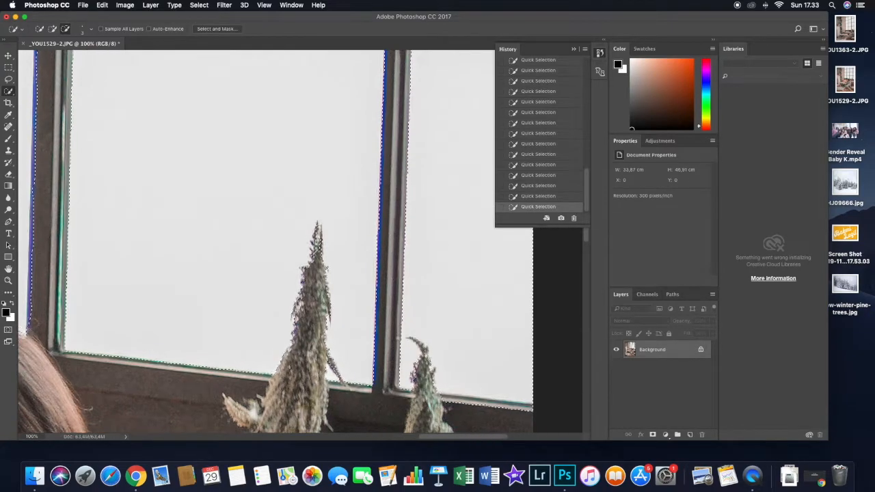
scroll(295, 244, "right", 2)
left_click(65, 28)
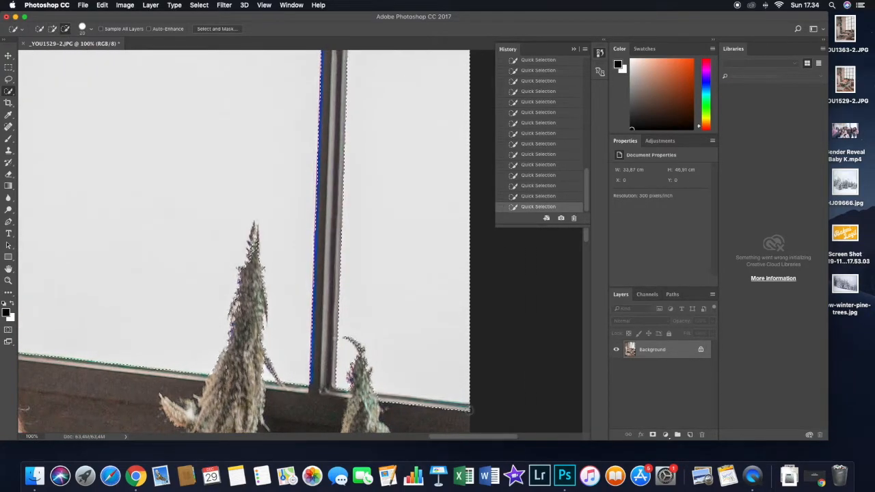
Subtract the horizontal frame bars between the rightmost column of panes from the selection with a size 20 brush
scroll(335, 274, "up", 10)
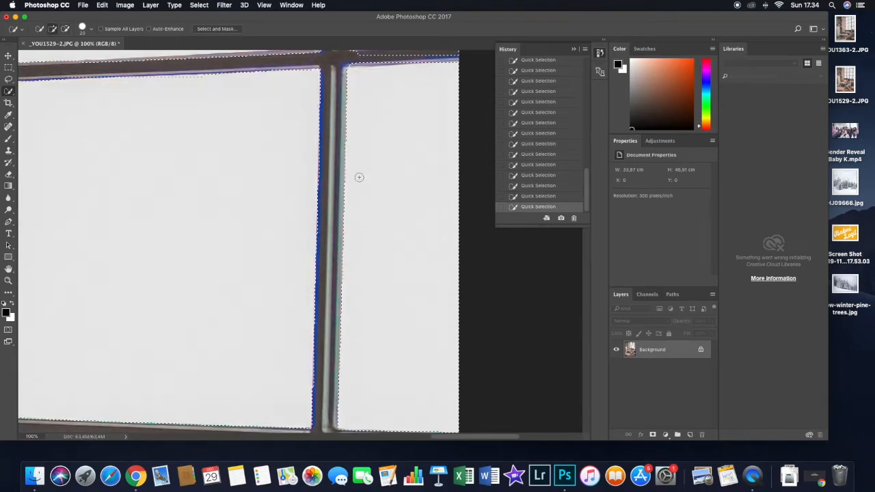
scroll(411, 82, "up", 2)
scroll(349, 80, "up", 3)
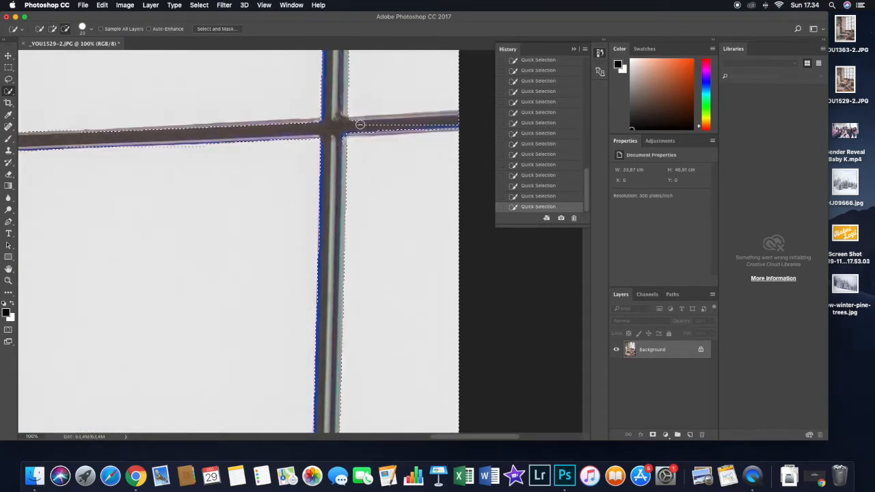
scroll(345, 205, "up", 10)
scroll(343, 327, "up", 5)
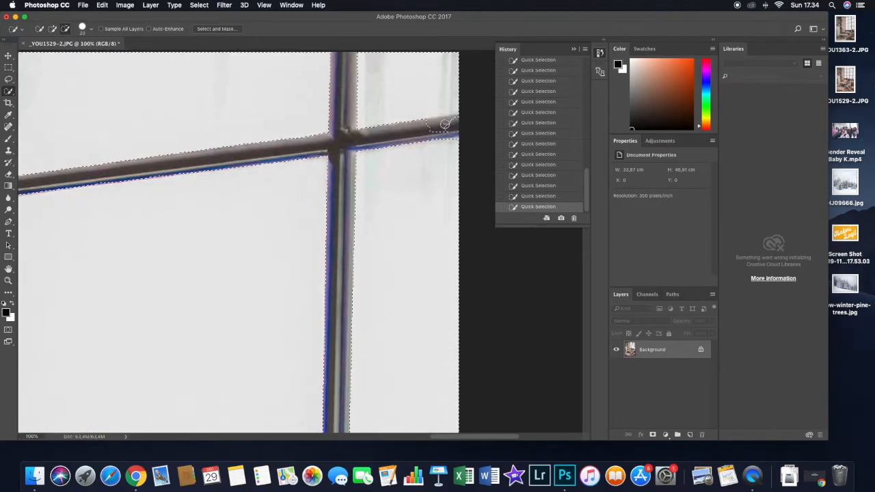
Add the missed pane edges and corners in the upper rows, from the brick wall across the window, to the selection
scroll(343, 327, "left", 5)
scroll(109, 125, "left", 5)
scroll(110, 125, "up", 2)
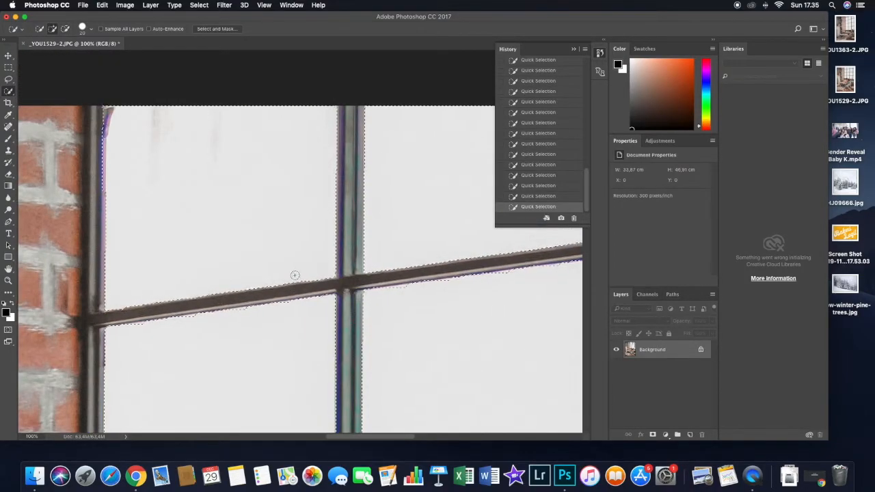
scroll(287, 281, "down", 1)
scroll(137, 303, "down", 5)
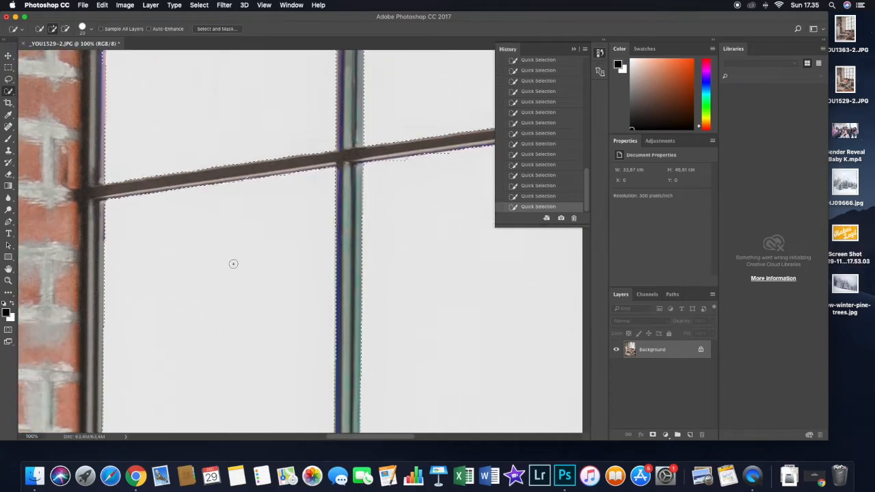
scroll(232, 259, "right", 5)
scroll(351, 78, "right", 4)
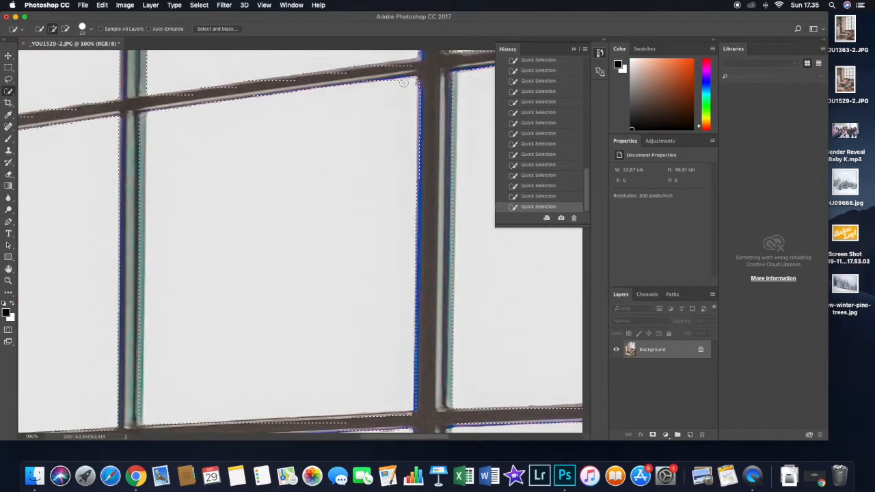
scroll(179, 233, "down", 2)
scroll(184, 224, "right", 8)
scroll(189, 219, "up", 2)
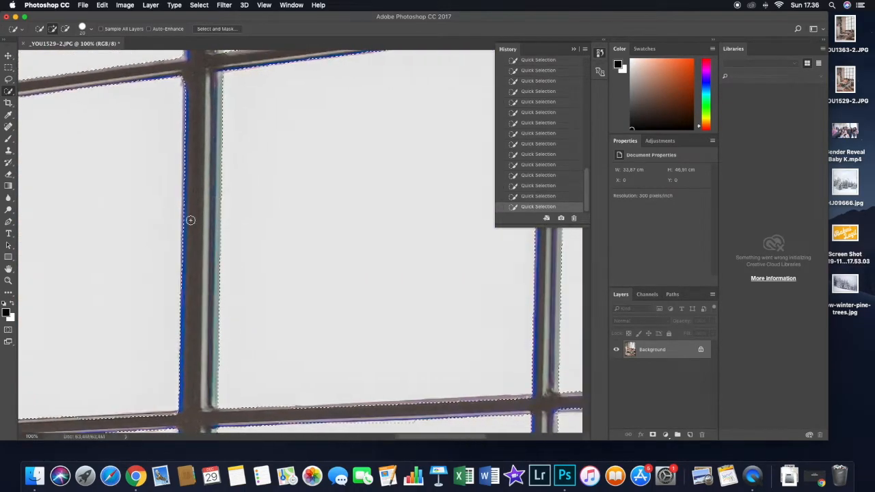
Clean up the selection edges of the third row of panes and subtract the overlap on the frame bar above it
scroll(266, 128, "down", 10)
scroll(266, 129, "right", 6)
scroll(266, 127, "left", 3)
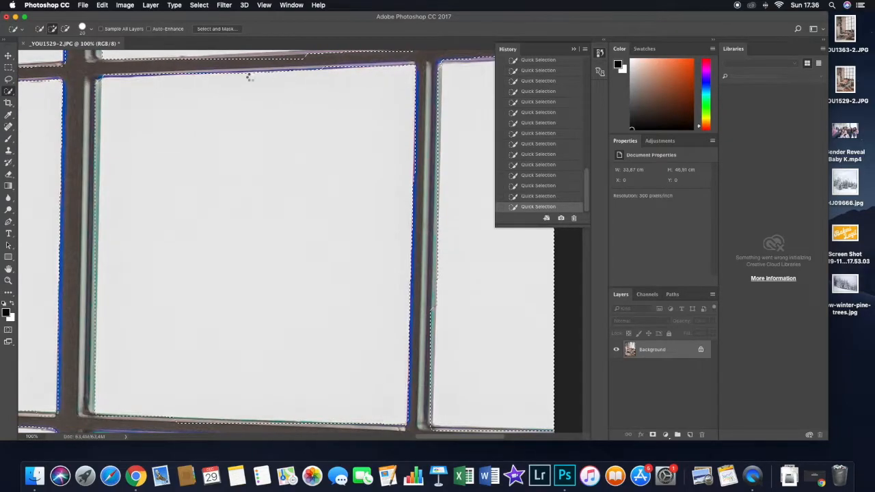
scroll(218, 137, "right", 3)
scroll(224, 96, "up", 1)
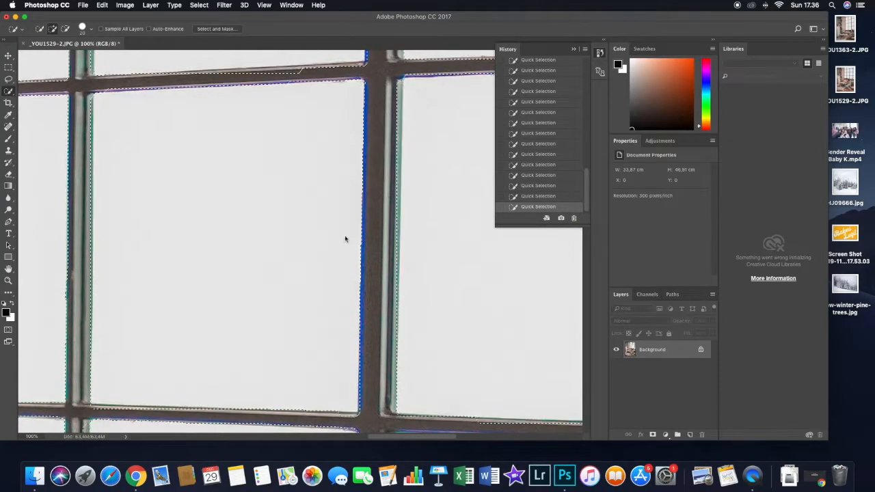
left_click_drag(274, 74, 359, 68)
scroll(278, 88, "down", 2)
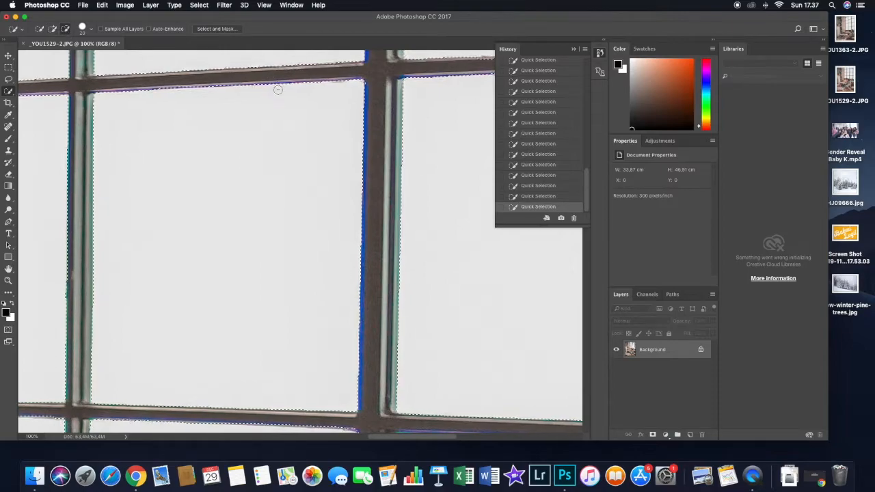
Refine the selection along the lower panes beside the brick wall and subtract stray spots in the man's hair
scroll(258, 162, "left", 5)
scroll(205, 205, "down", 1)
scroll(259, 101, "down", 5)
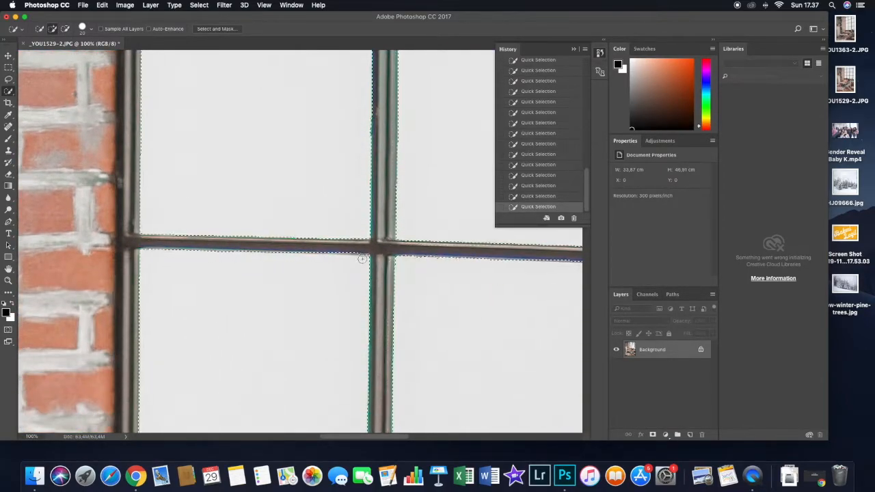
scroll(143, 276, "down", 8)
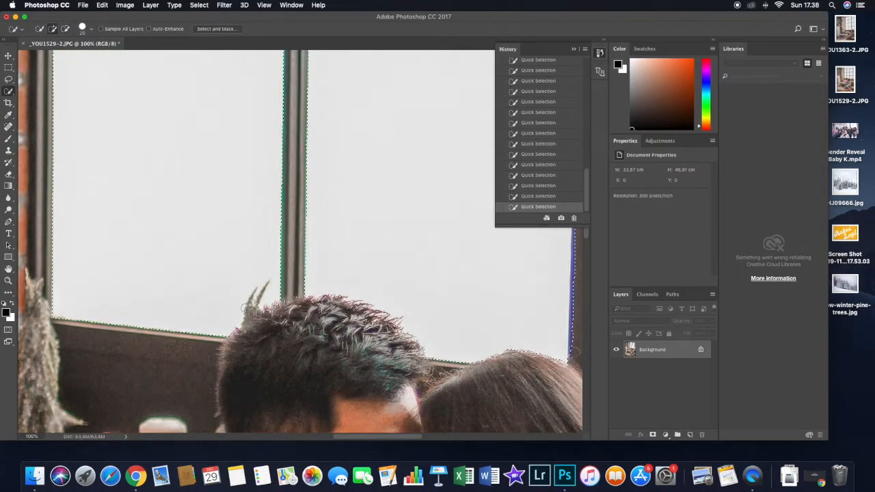
key("alt")
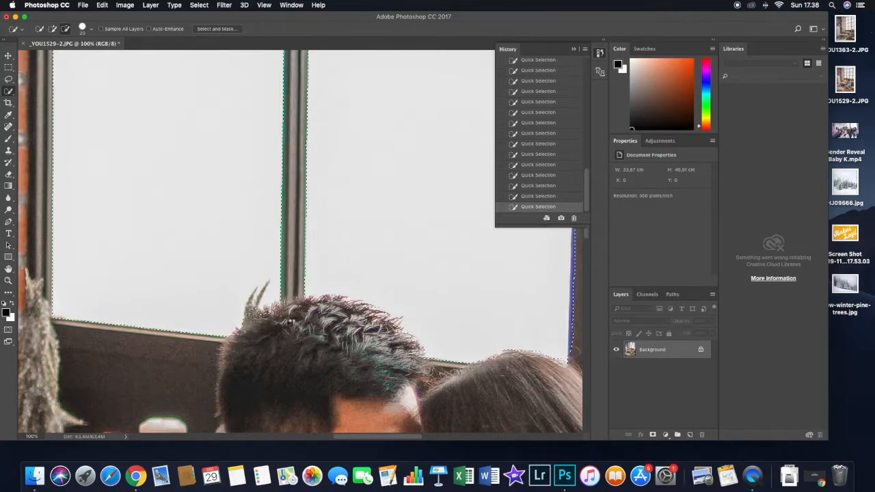
scroll(248, 330, "down", 2)
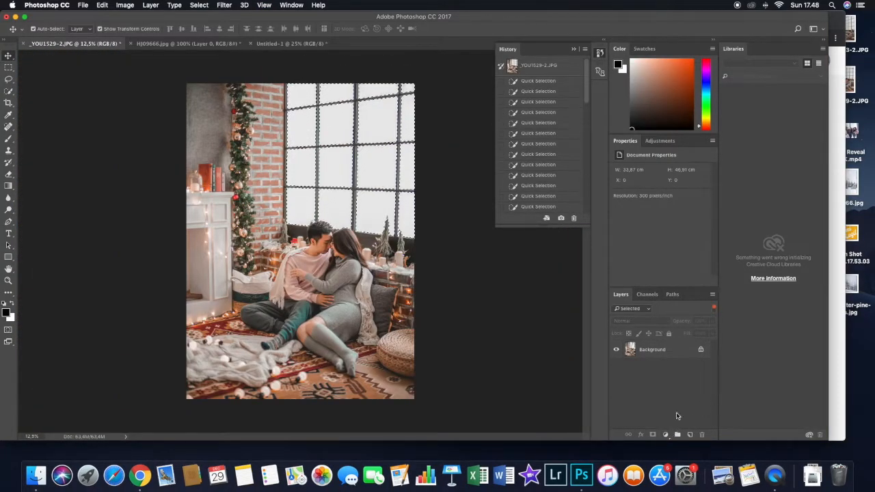
Add a layer mask from the pane selection to the unlocked photo layer and invert the mask
left_click(674, 354)
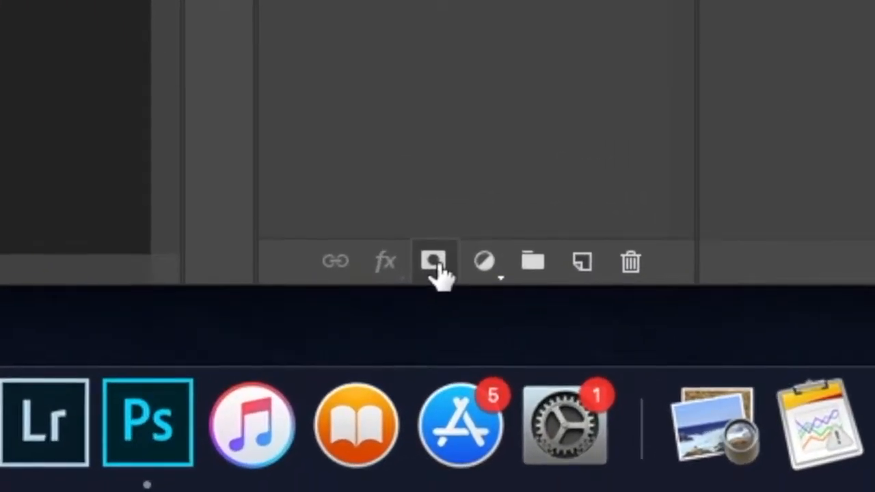
left_click(606, 398)
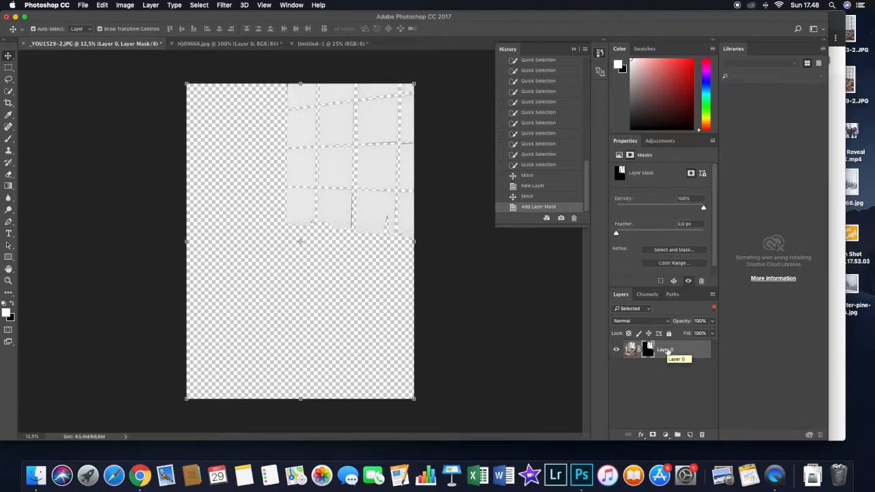
left_click(124, 5)
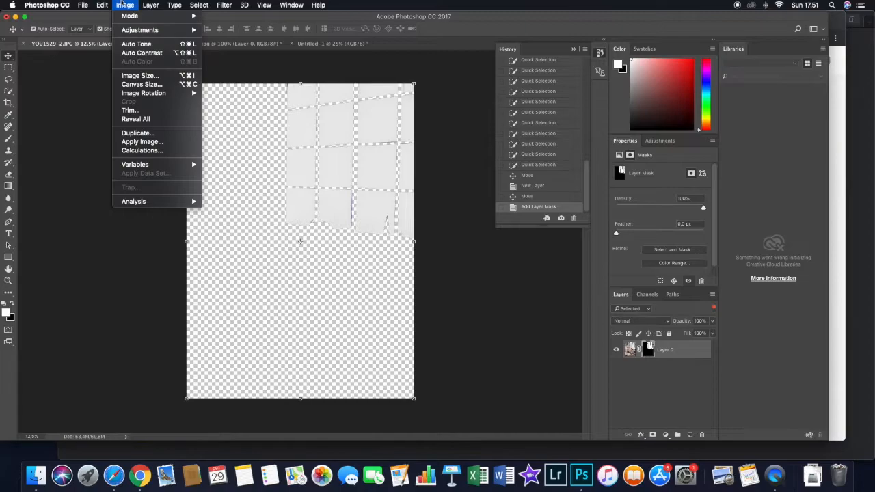
mouse_move(129, 32)
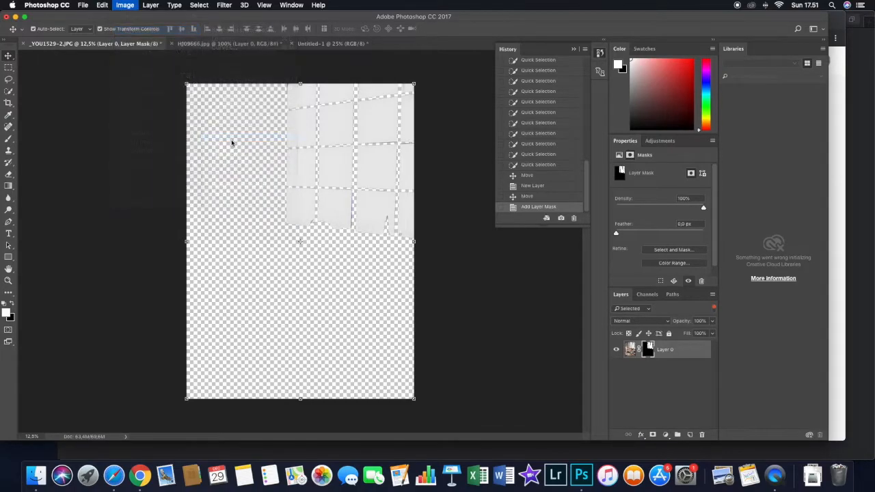
left_click(231, 139)
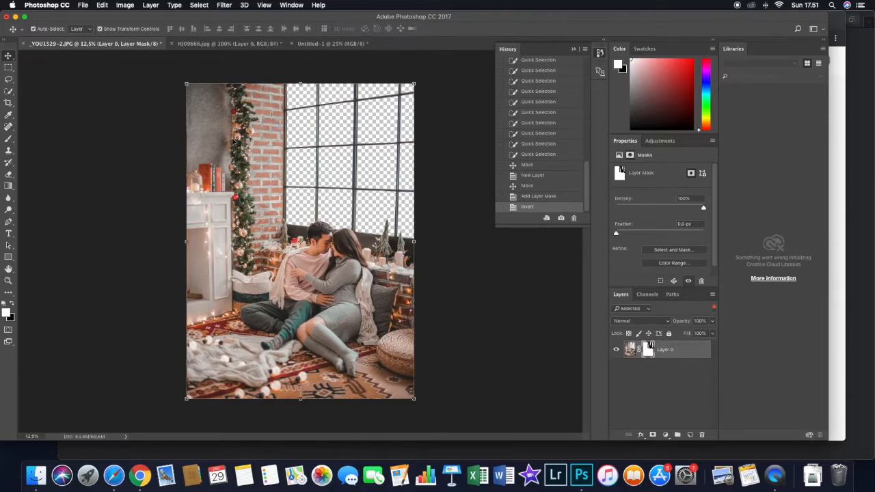
Open snow-winter-pine-trees.jpg from the Desktop
left_click(83, 4)
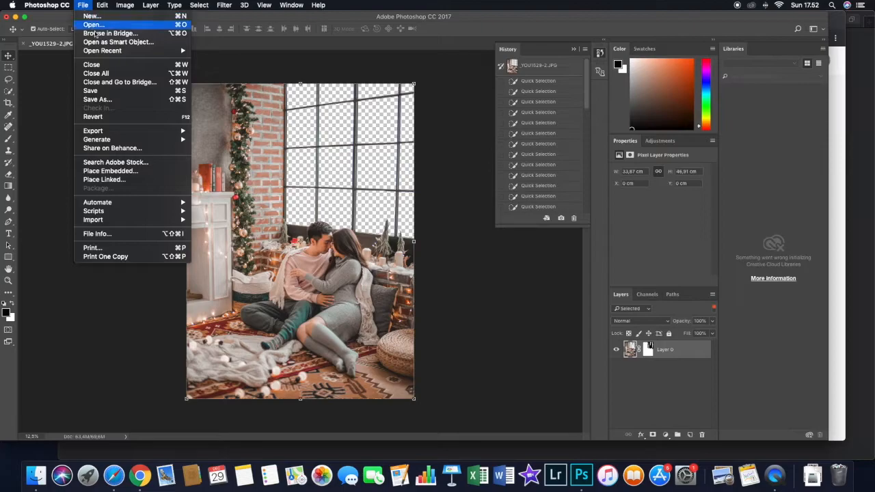
mouse_move(109, 53)
left_click(120, 24)
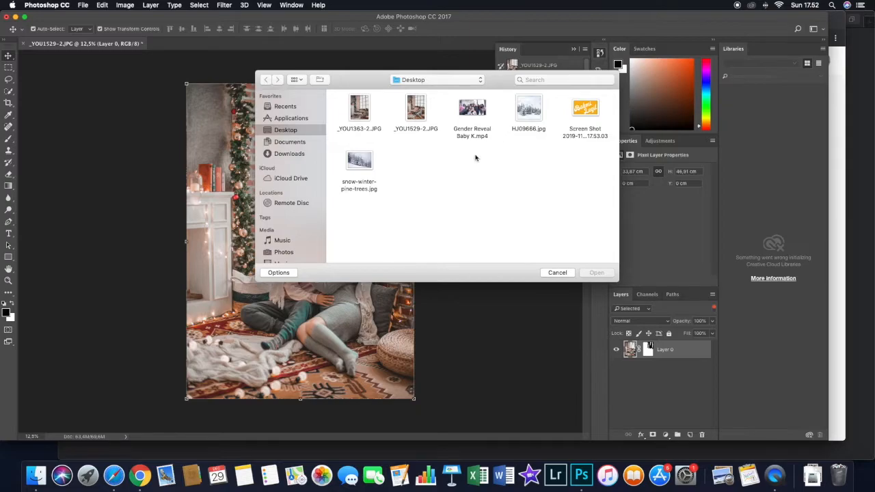
left_click(368, 167)
left_click(596, 273)
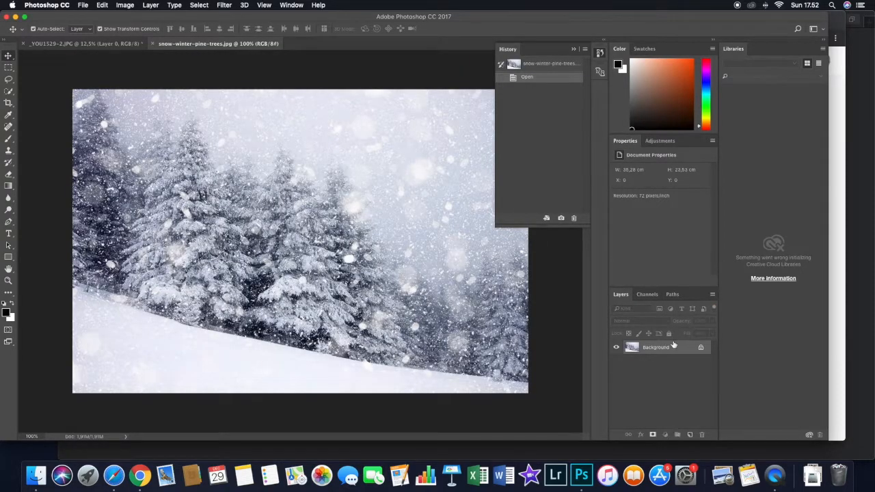
Bring the unlocked snow scene layer into _YOU1529-2.JPG and place it beneath the masked photo layer
double_click(666, 347)
left_click(515, 205)
left_click_drag(250, 162, 123, 48)
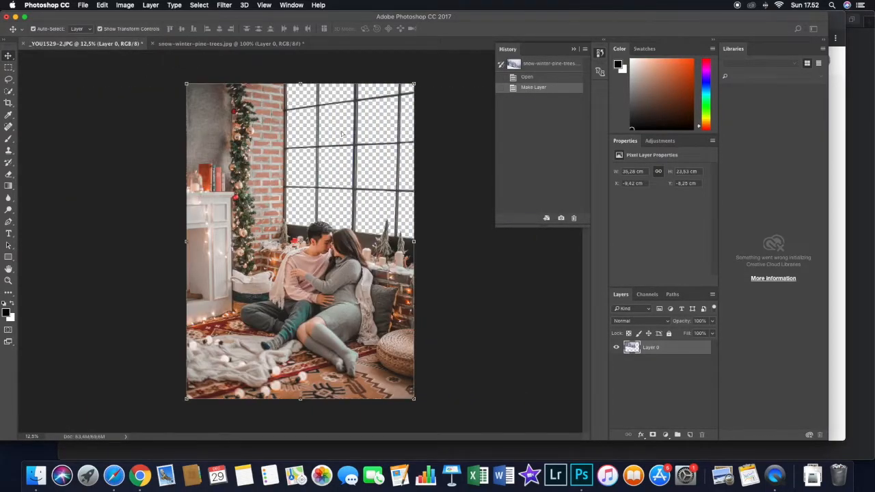
left_click_drag(342, 133, 342, 135)
left_click_drag(664, 350, 669, 376)
Scale the snow layer to about 427%, position it to fill the window panes, and apply the transformation
left_click_drag(320, 161, 239, 267)
left_click_drag(377, 122, 451, 59)
left_click_drag(334, 90, 392, 101)
key("v")
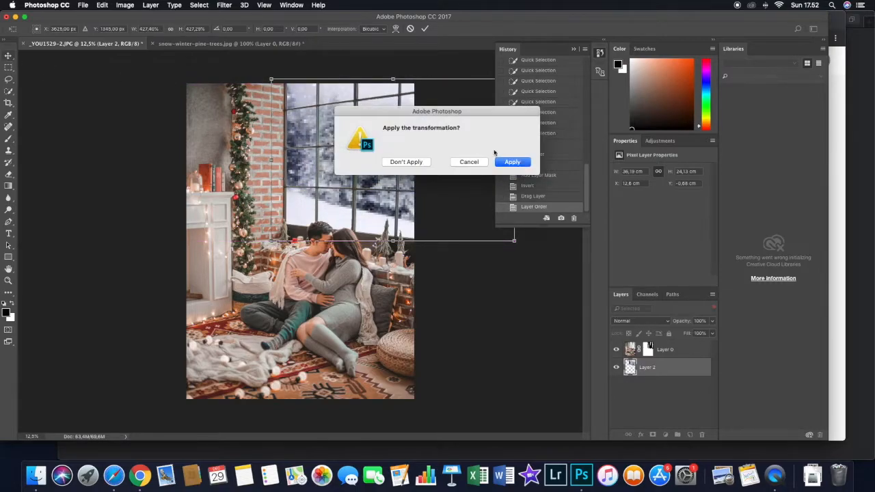
left_click(512, 160)
left_click(646, 375)
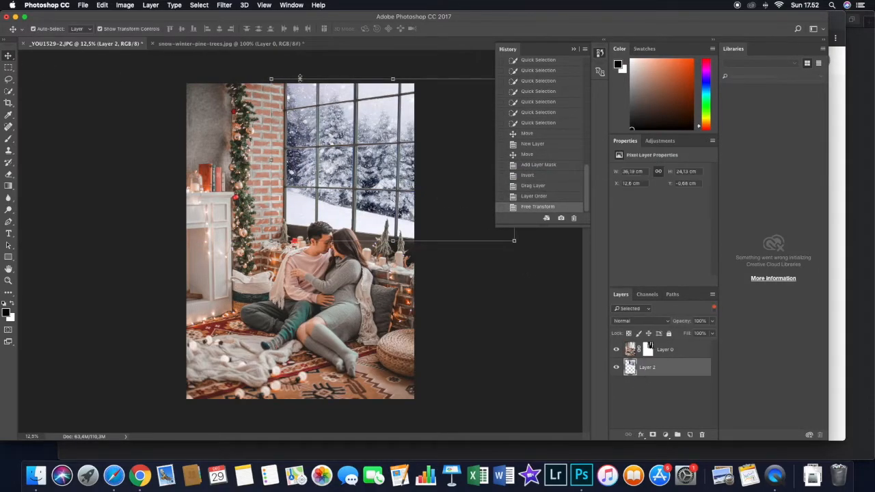
left_click_drag(514, 241, 538, 267)
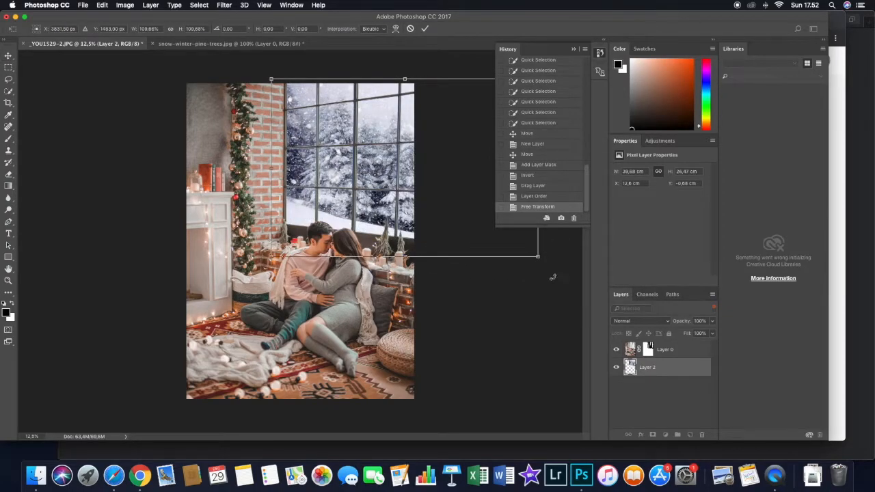
key("ctrl+z")
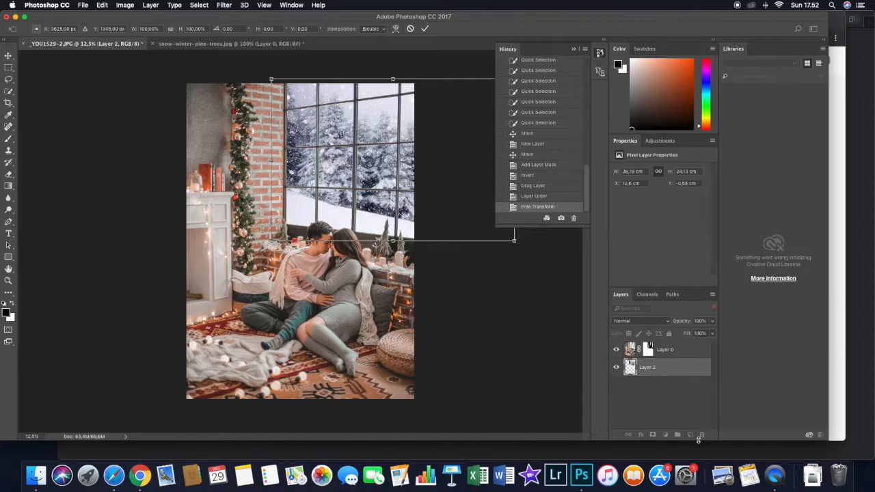
left_click(10, 54)
left_click(408, 162)
left_click(568, 313)
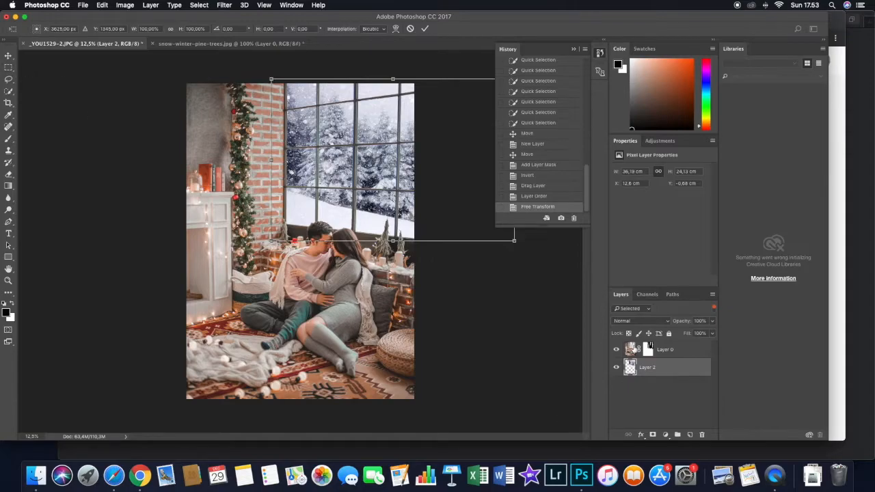
left_click(9, 56)
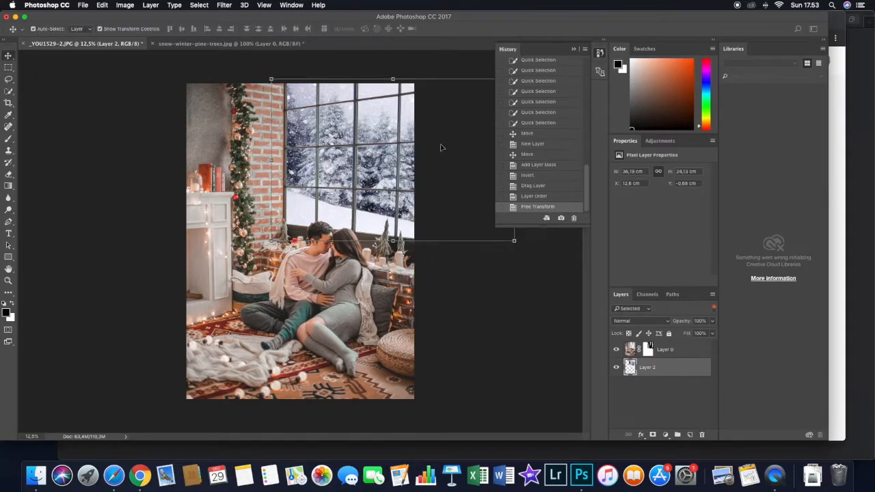
left_click(473, 263)
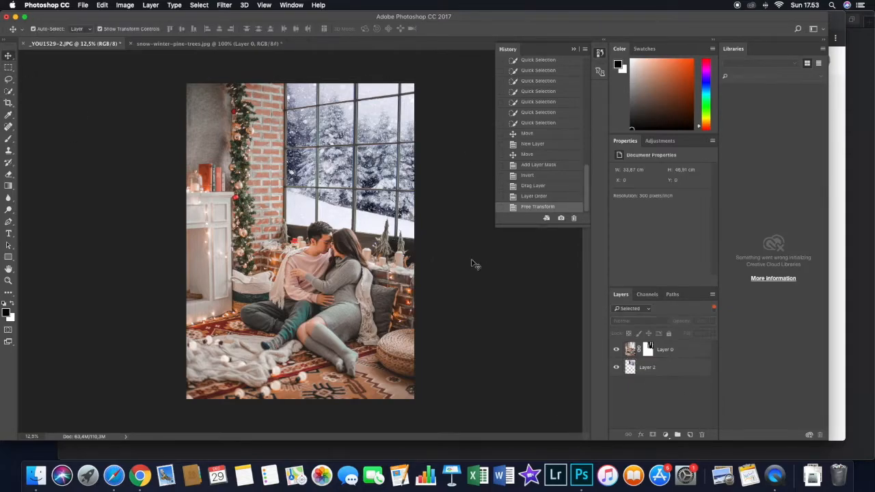
Open the recent file HJ09666.jpg and unlock its background layer
left_click(82, 5)
mouse_move(99, 50)
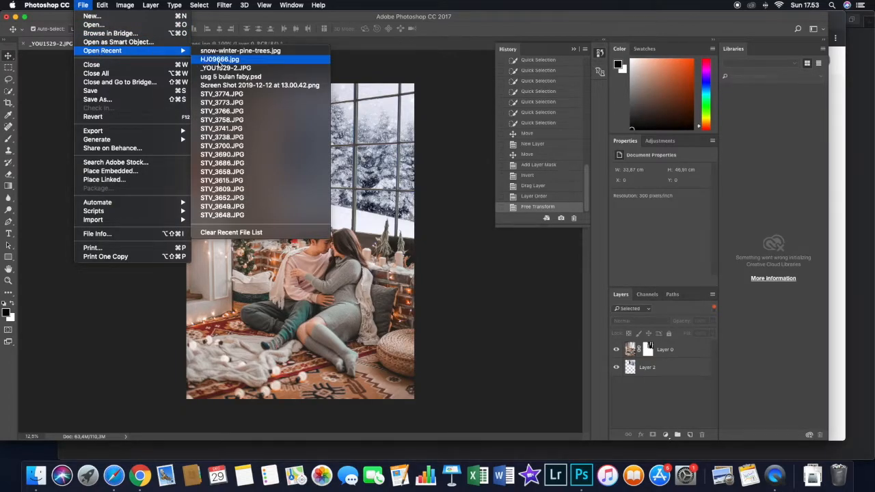
left_click(219, 61)
double_click(664, 352)
Bring the unlocked snowy tree layer into _YOU1529-2.JPG and place it directly beneath the masked photo layer
left_click(516, 205)
left_click_drag(232, 161, 319, 142)
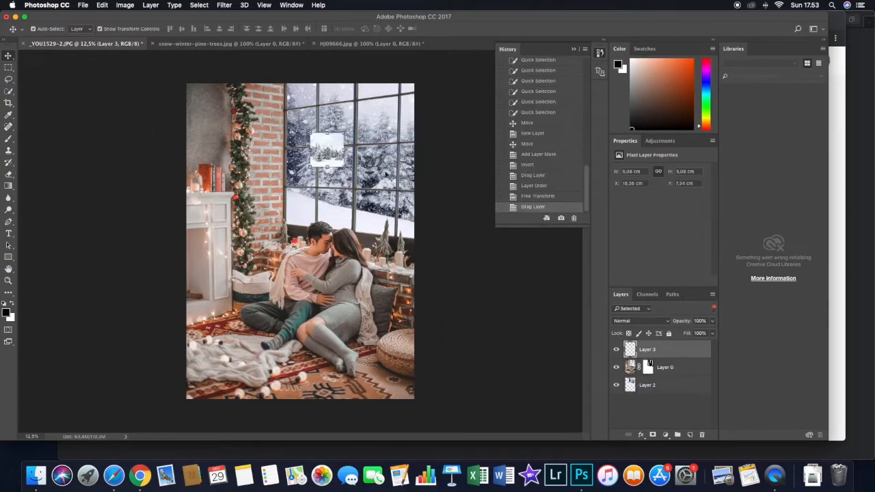
left_click_drag(651, 350, 651, 377)
Scale the new snow layer to about 27.71 cm square so it covers all the window panes, and apply the transformation
key("super+t")
left_click_drag(345, 166, 441, 248)
left_click_drag(306, 128, 237, 60)
left_click(8, 55)
left_click(514, 161)
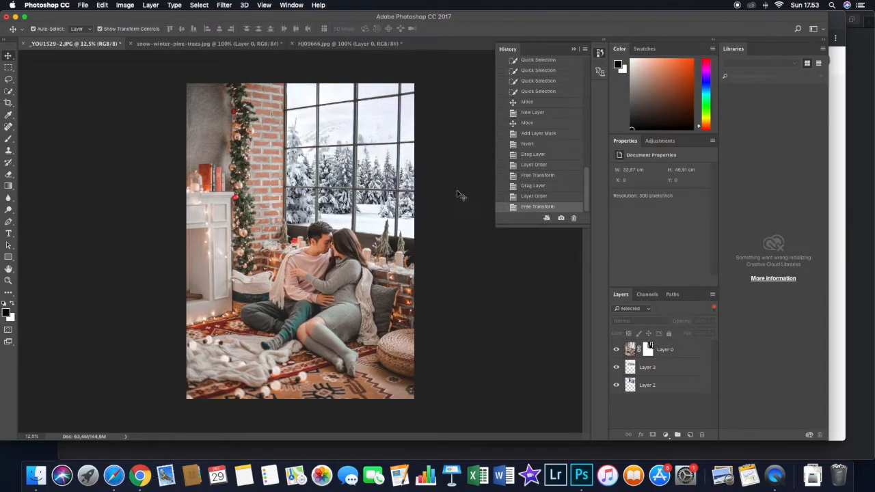
Shift the new snow layer sideways to about X 12.6 cm and delete the earlier snow layer beneath it
left_click(378, 172)
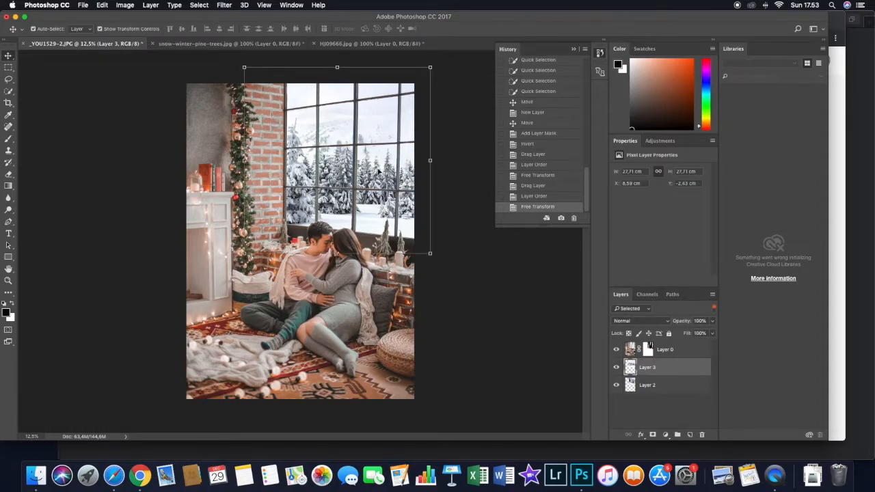
left_click(440, 172)
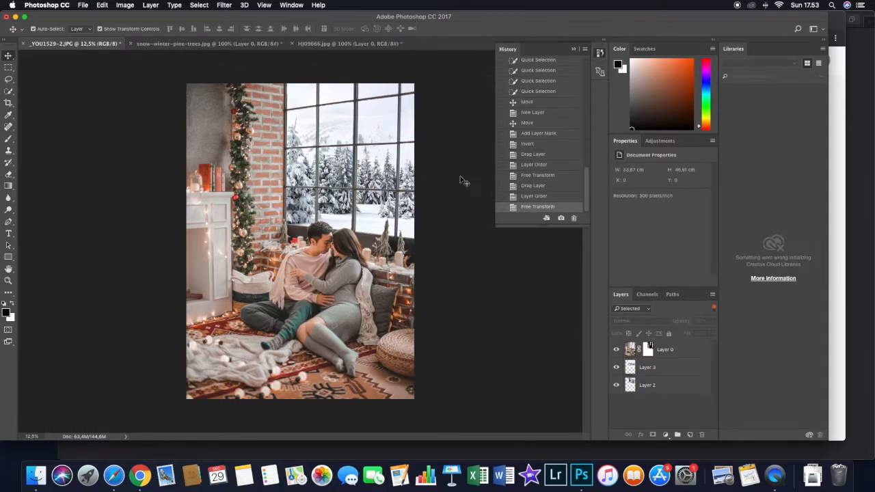
left_click_drag(402, 165, 413, 145)
left_click(93, 102)
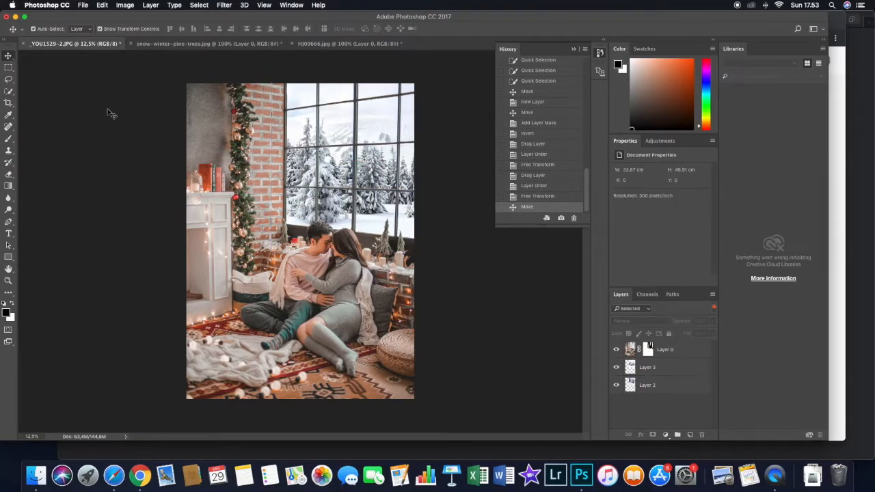
left_click(652, 386)
key("Delete")
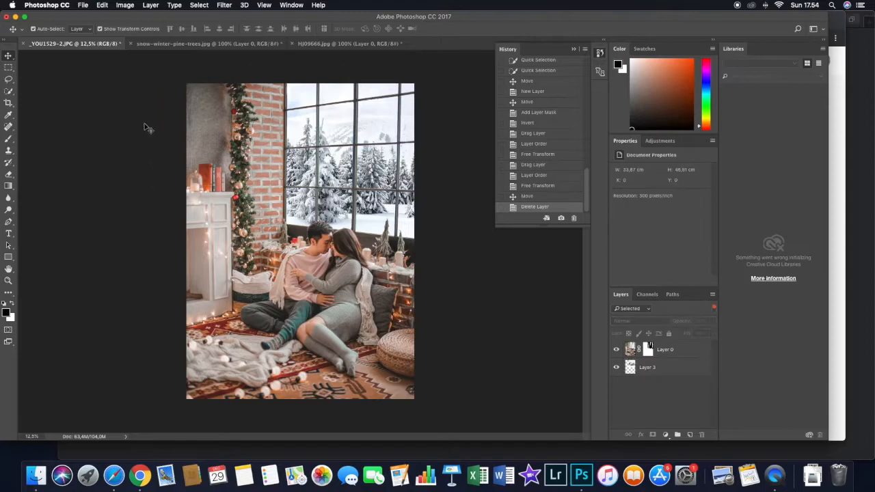
Start a Color Balance adjustment on the remaining snow layer and set the midtones yellow-blue level to -18
left_click(129, 6)
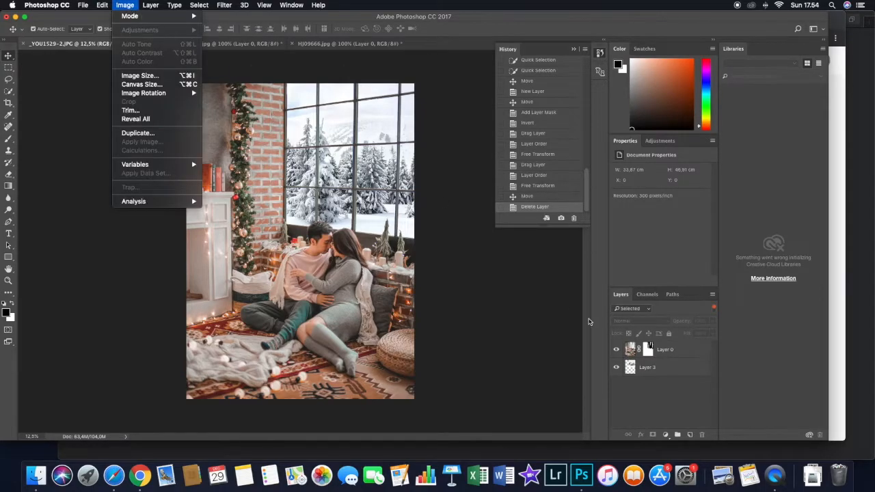
left_click(654, 369)
left_click(655, 368)
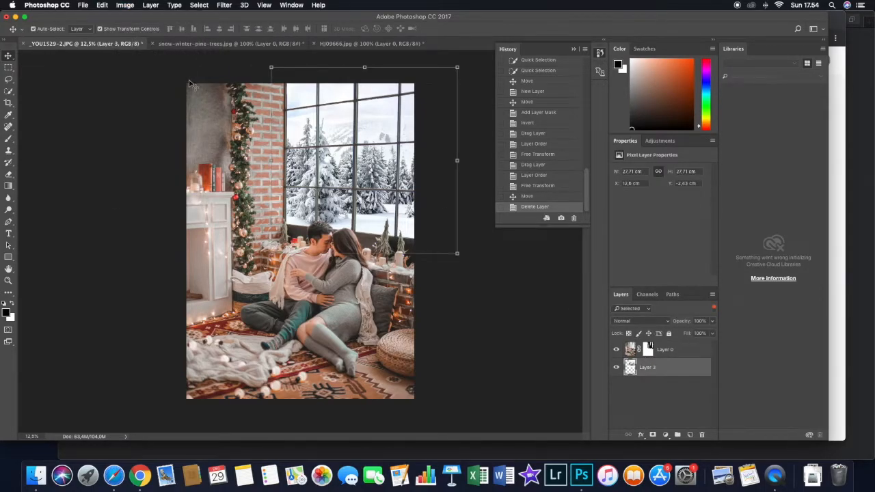
left_click(125, 7)
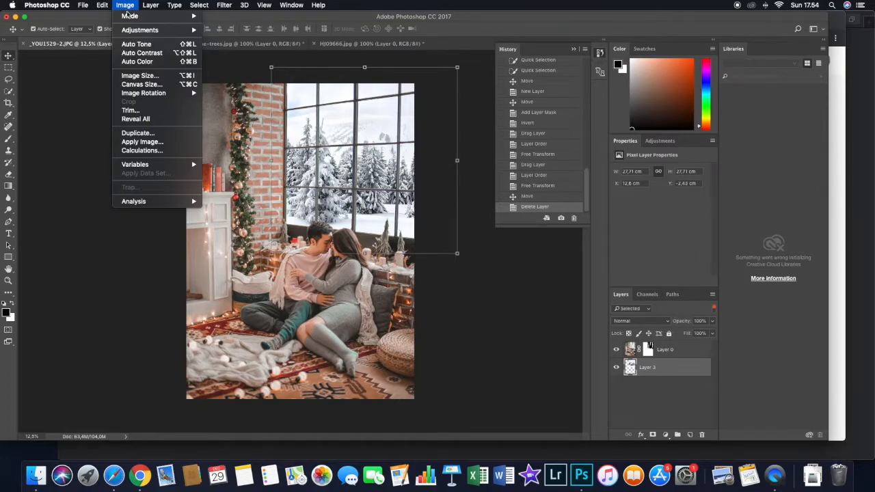
mouse_move(136, 33)
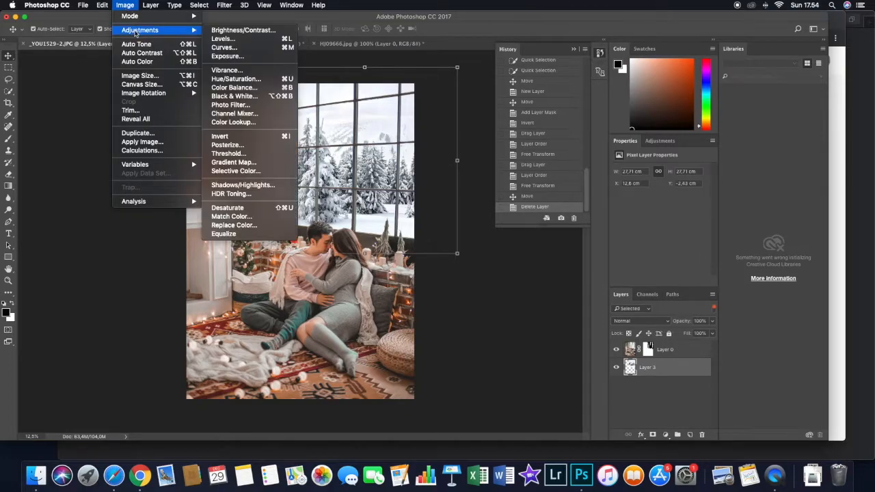
left_click(247, 88)
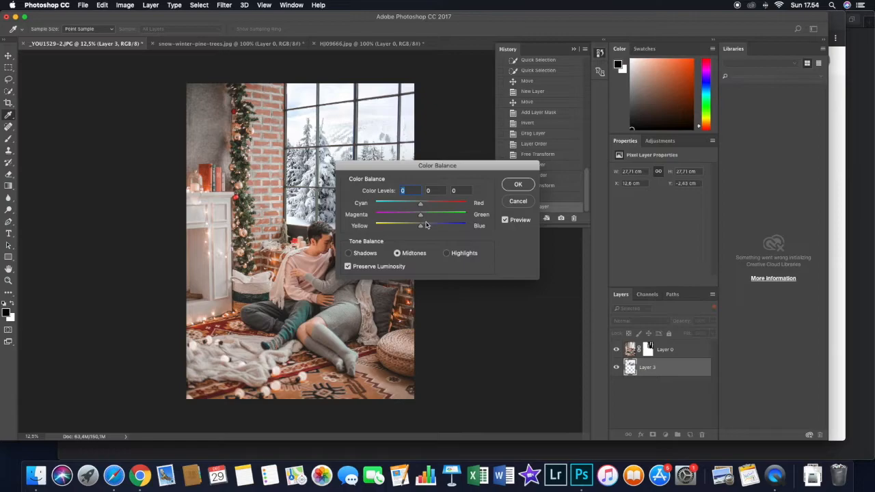
left_click_drag(419, 228, 412, 226)
left_click_drag(426, 168, 562, 141)
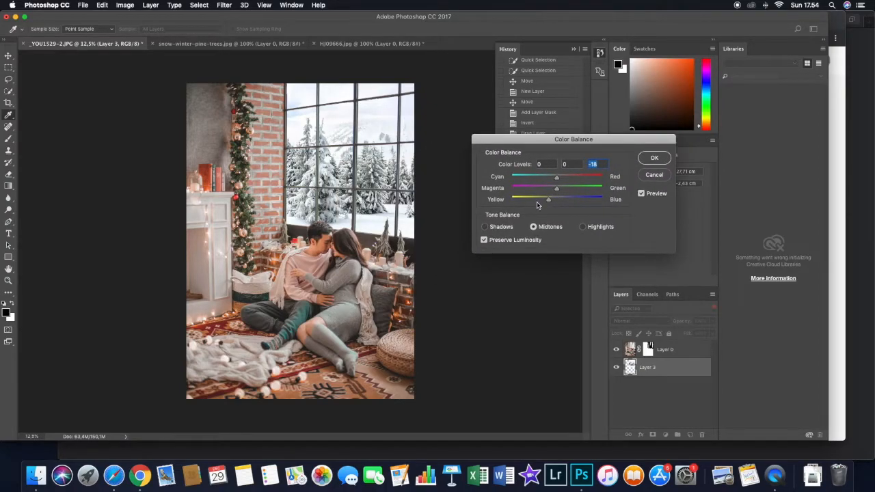
Fine-tune the snow layer's color balance in highlights and midtones toward magenta and yellow, compare the preview, and apply it
left_click(485, 227)
left_click(582, 227)
mouse_move(555, 179)
left_mouse_down()
mouse_move(555, 200)
mouse_move(565, 190)
mouse_move(554, 192)
left_mouse_up()
left_click(534, 227)
left_click_drag(550, 203, 546, 202)
mouse_move(557, 189)
left_mouse_down()
mouse_move(542, 202)
mouse_move(556, 195)
left_mouse_up()
left_click(485, 227)
left_click(641, 194)
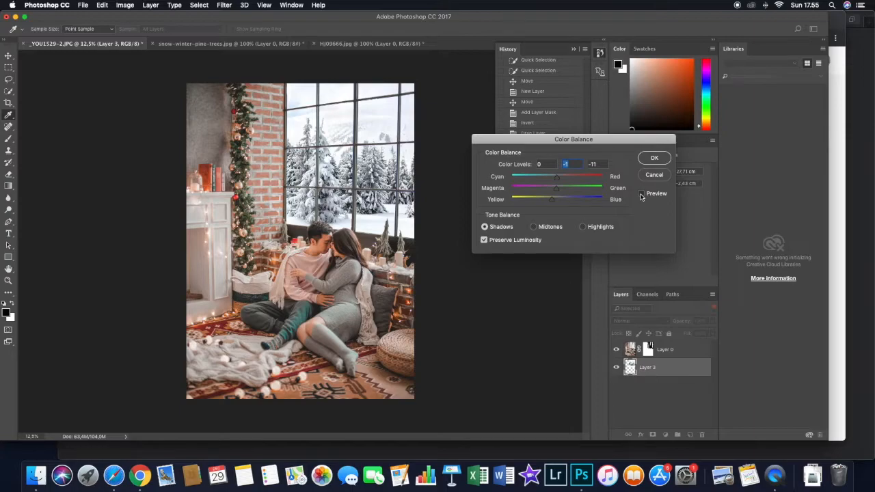
left_click(642, 195)
left_click(640, 195)
left_click(640, 196)
left_click(652, 159)
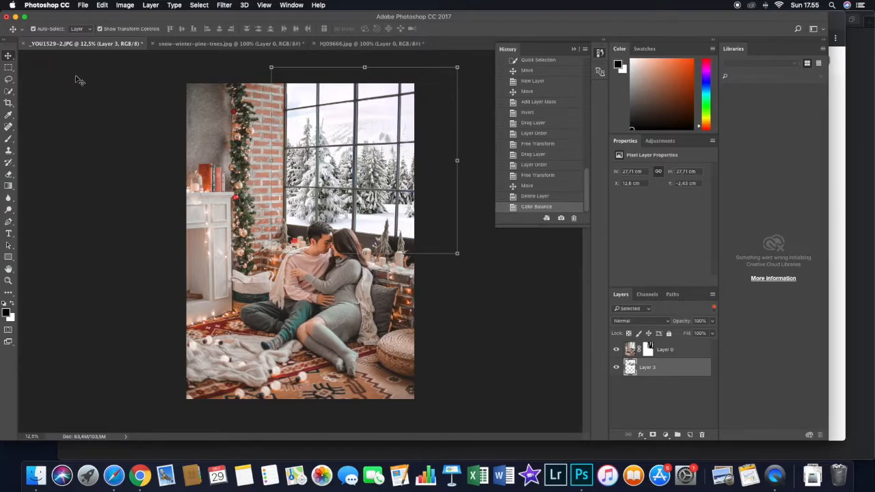
Start a Photo Filter adjustment on the snow layer and try the Orange filter at a reduced density
left_click(127, 5)
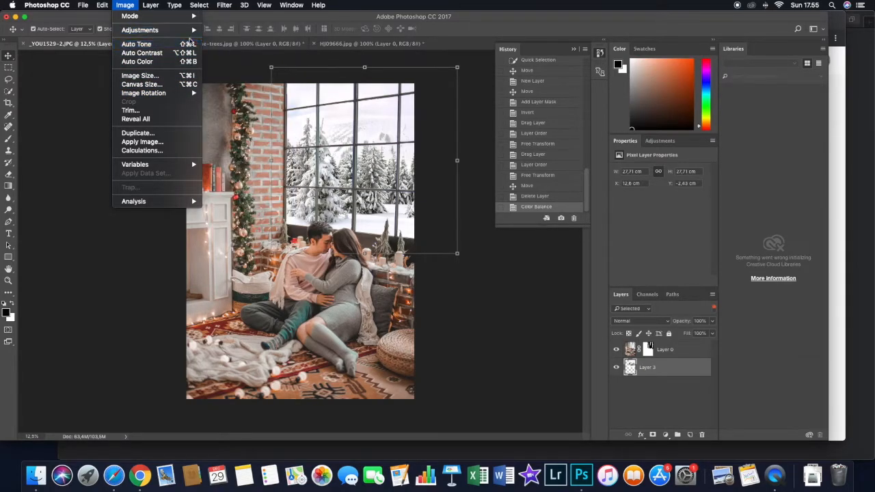
mouse_move(191, 33)
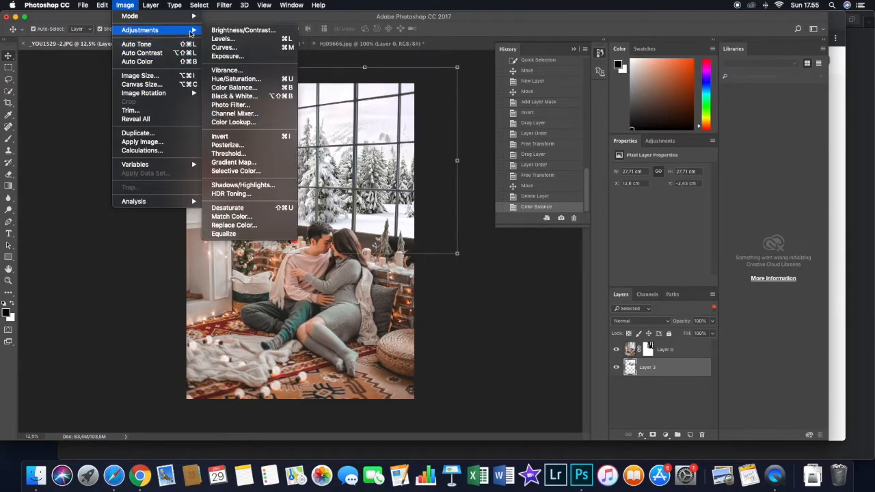
left_click(231, 105)
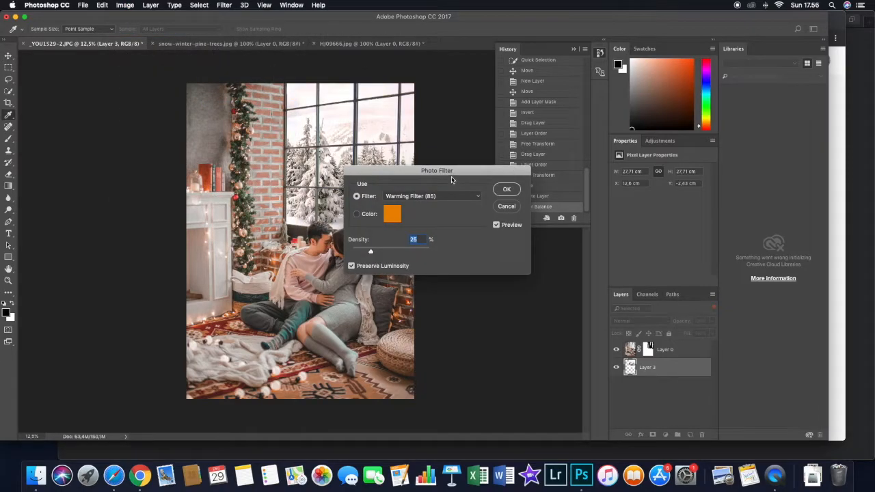
left_click(597, 156)
left_click(574, 162)
left_click(594, 156)
left_click(567, 160)
left_click(594, 154)
left_click(550, 196)
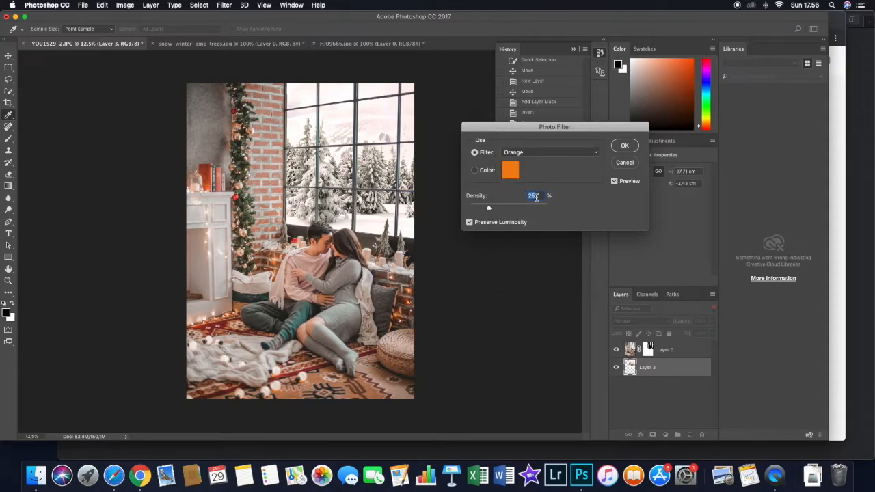
left_click_drag(489, 211, 480, 210)
Switch the photo filter to Sepia, tune its density with luminosity preserved, compare the preview, and apply it
left_click(597, 153)
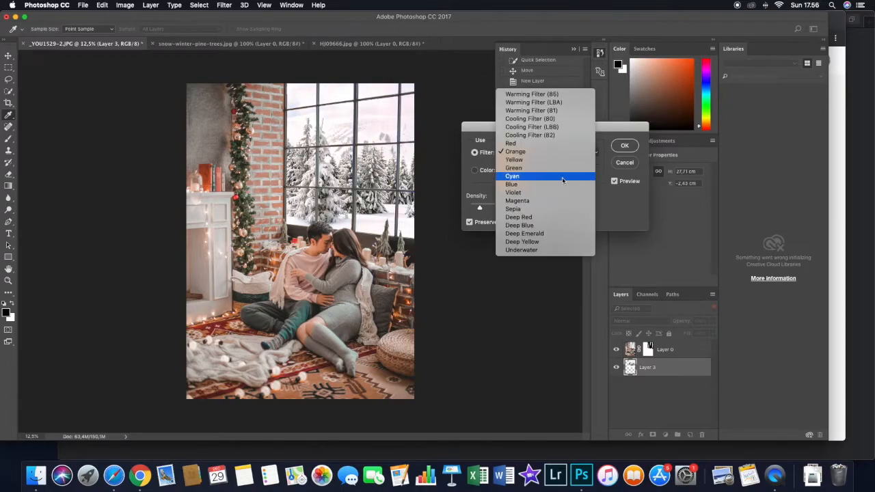
left_click(544, 212)
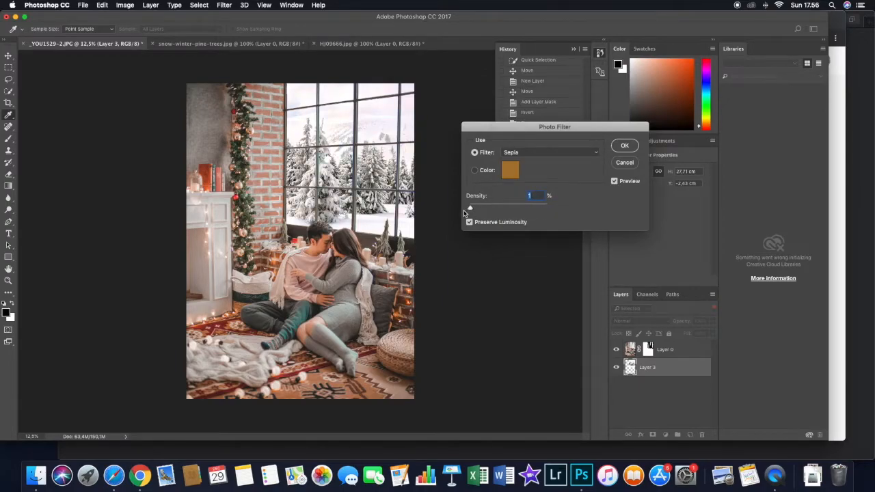
mouse_move(490, 214)
left_mouse_down()
mouse_move(458, 215)
mouse_move(482, 214)
left_mouse_up()
mouse_move(510, 216)
left_mouse_down()
mouse_move(488, 217)
mouse_move(505, 218)
left_mouse_up()
left_click(615, 182)
left_click(616, 183)
left_click(475, 170)
left_click(474, 153)
left_click(469, 223)
left_click(470, 223)
mouse_move(503, 207)
left_mouse_down()
mouse_move(530, 210)
mouse_move(499, 210)
left_mouse_up()
left_click(624, 146)
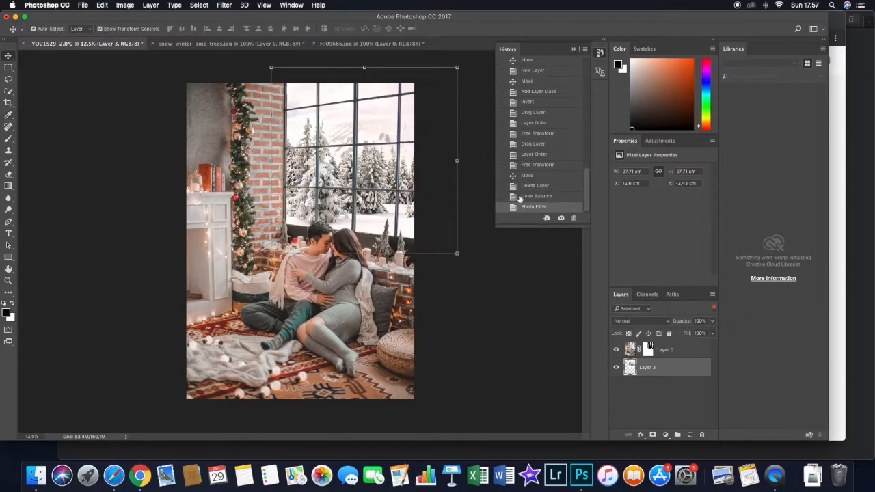
Move the snow layer sideways to about X 13.69 cm and compare the window with the layer hidden and shown
left_click_drag(385, 178, 388, 146)
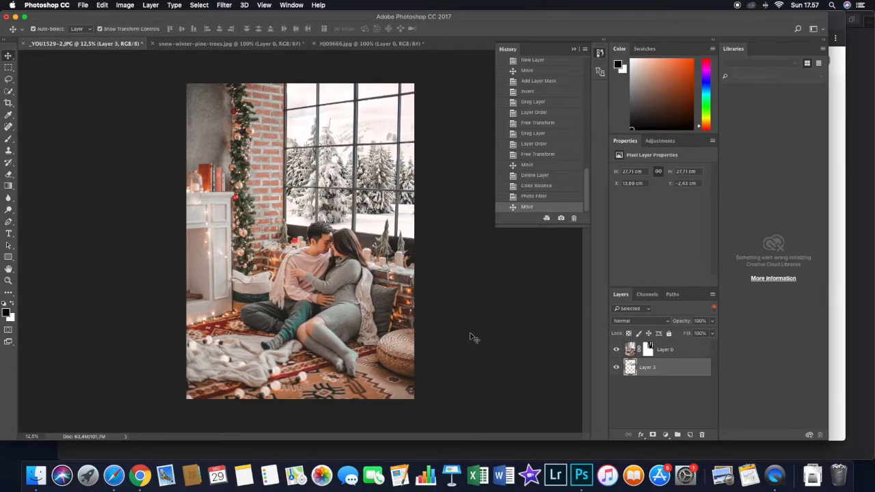
left_click(469, 336)
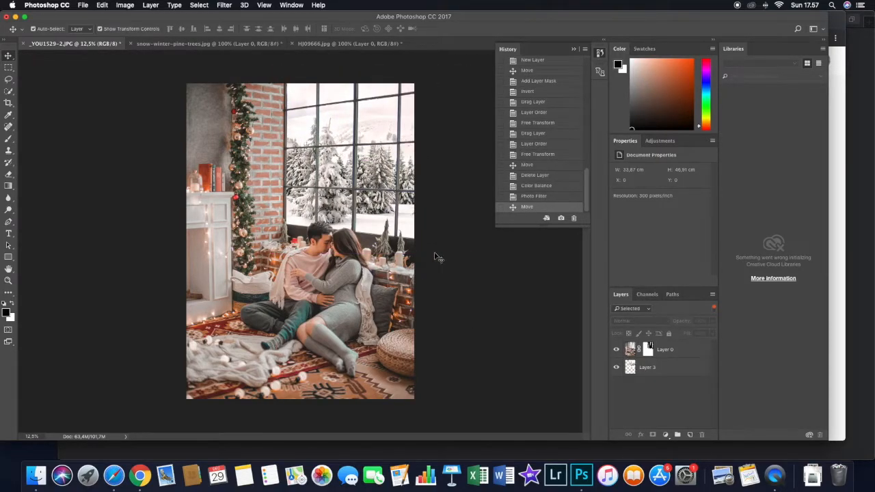
left_click(616, 368)
left_click(616, 368)
Save the composite to the Desktop as the JPEG _YOU1529-2 edit.jpg with quality 12 (Maximum) and Baseline ("Standard") format
left_click(82, 5)
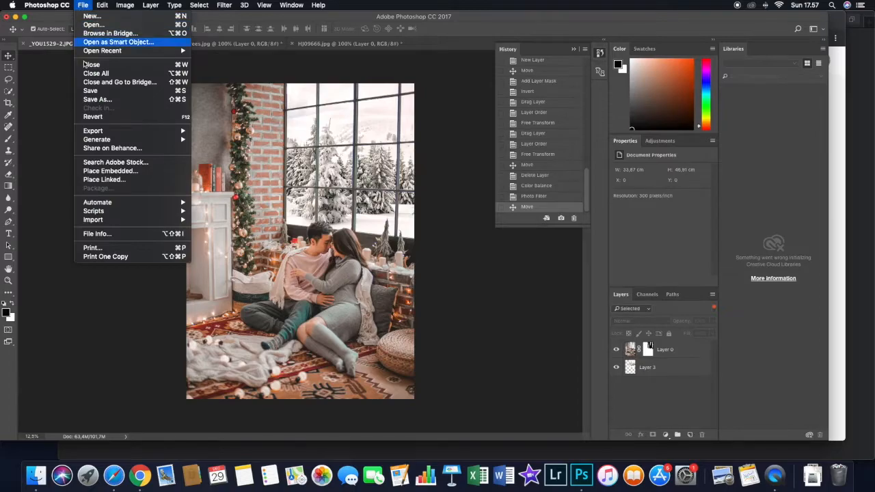
left_click(98, 100)
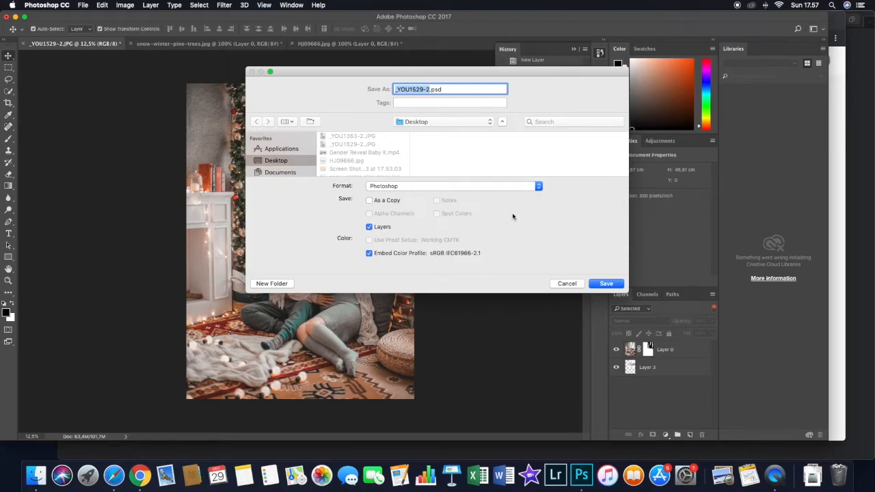
left_click(539, 186)
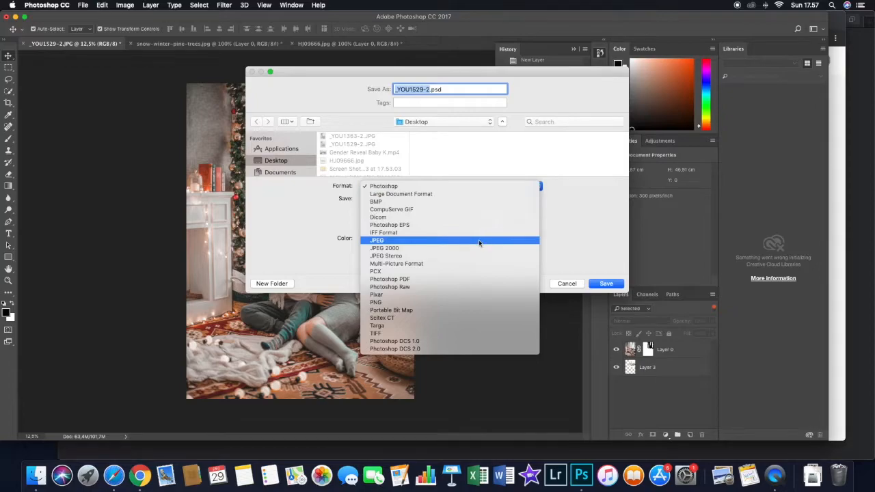
left_click(479, 241)
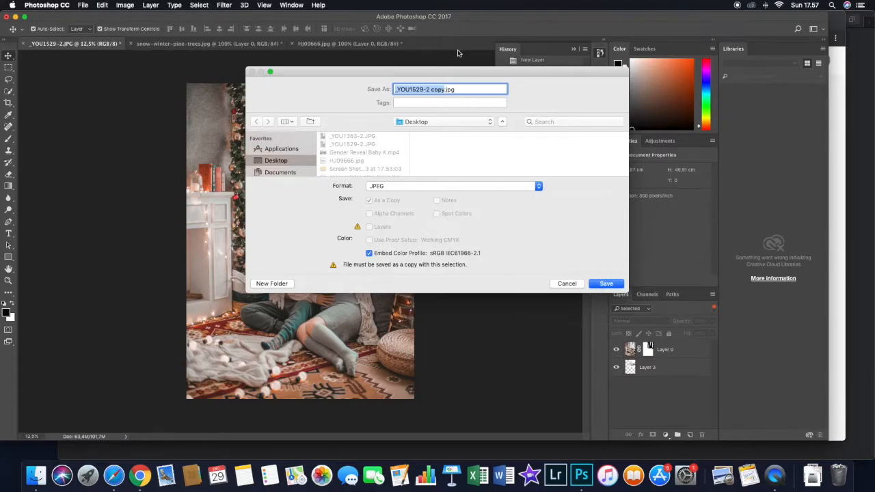
double_click(439, 89)
type("edit")
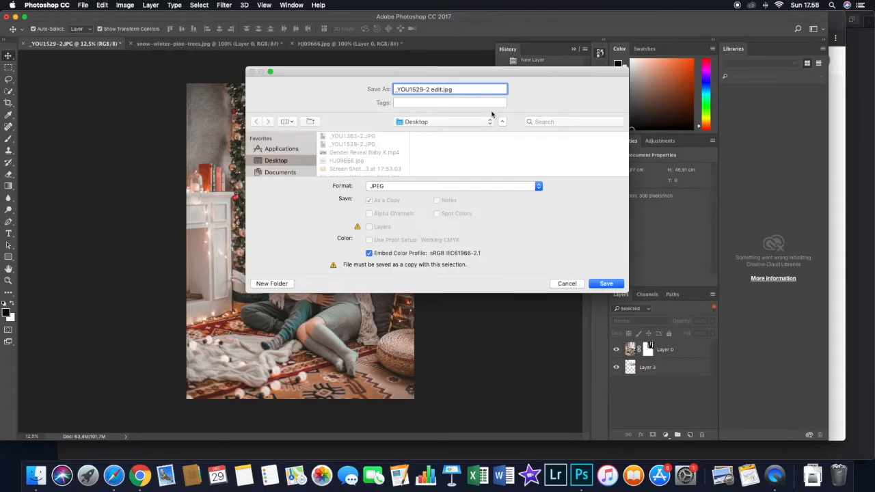
left_click(621, 283)
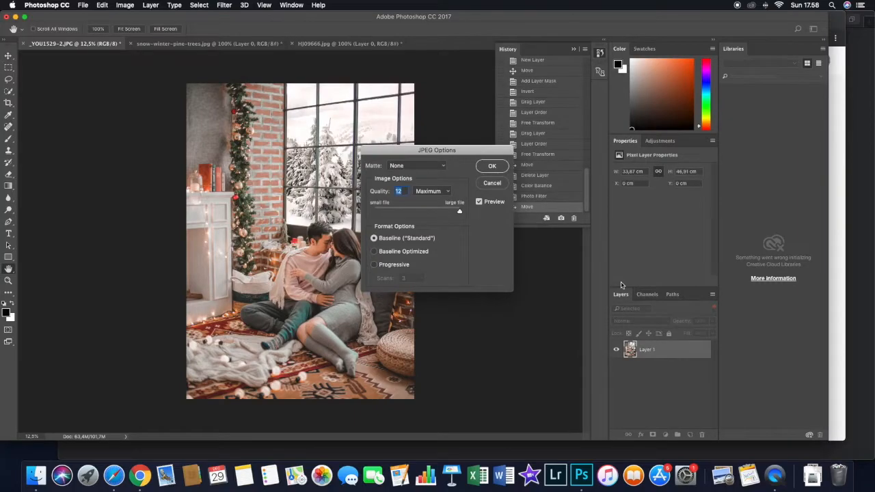
left_click(493, 165)
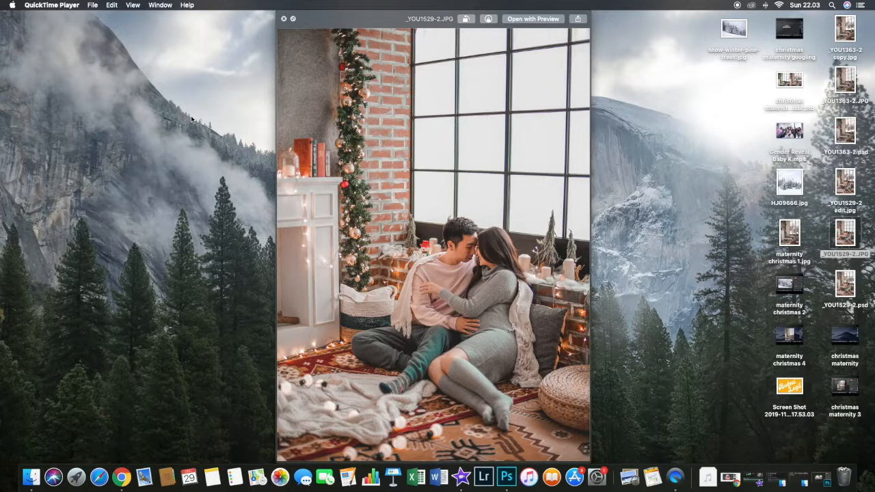
Compare the previews of _YOU1529-2.JPG and _YOU1529-2 edit.jpg on the desktop, alternating between original and edited versions
left_click(841, 242)
key("Up")
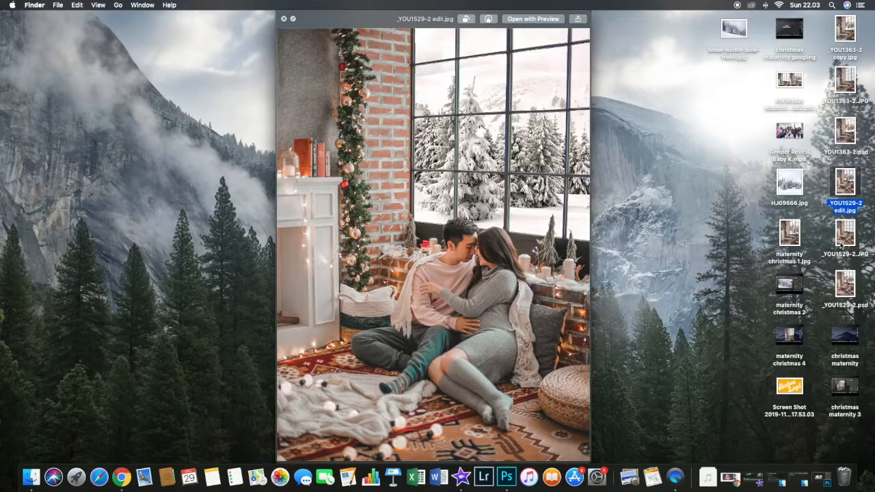
key("Down")
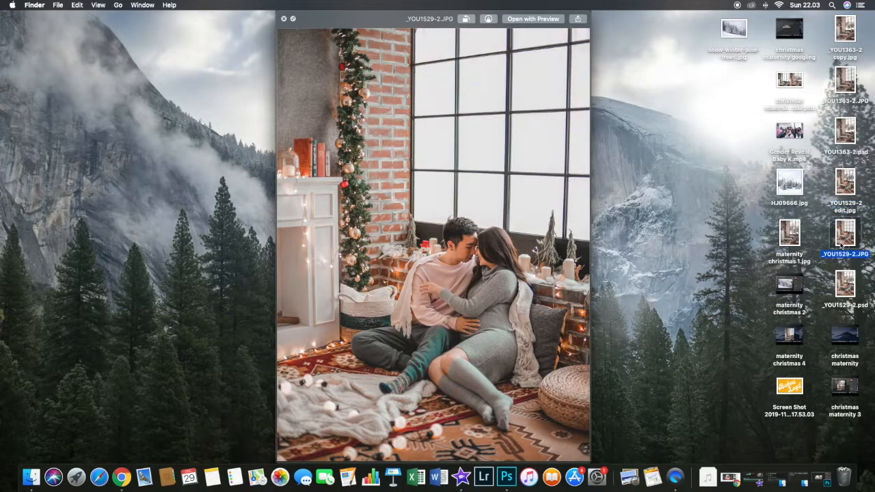
key("Up")
key("Down")
key("Up")
key("Down")
key("Up")
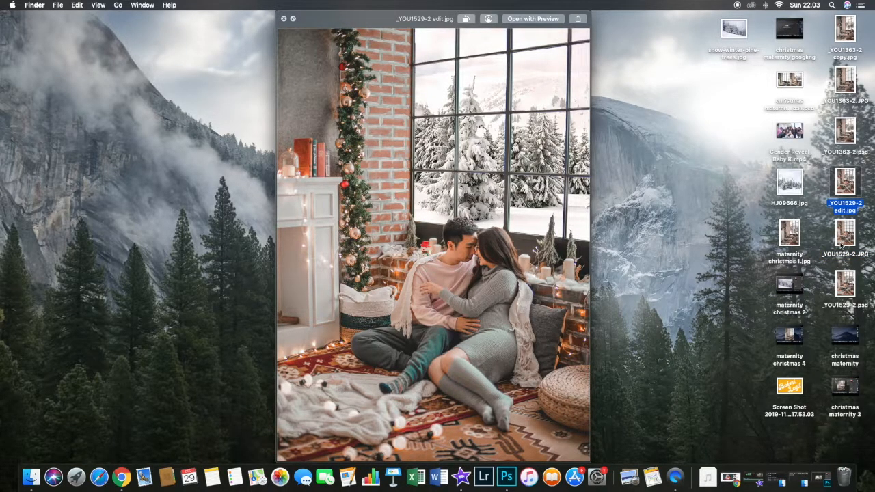
key("Down")
key("Up")
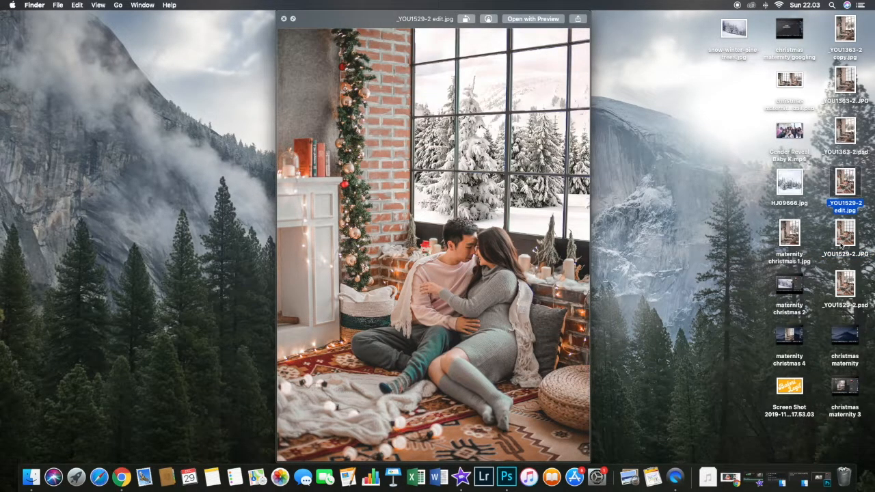